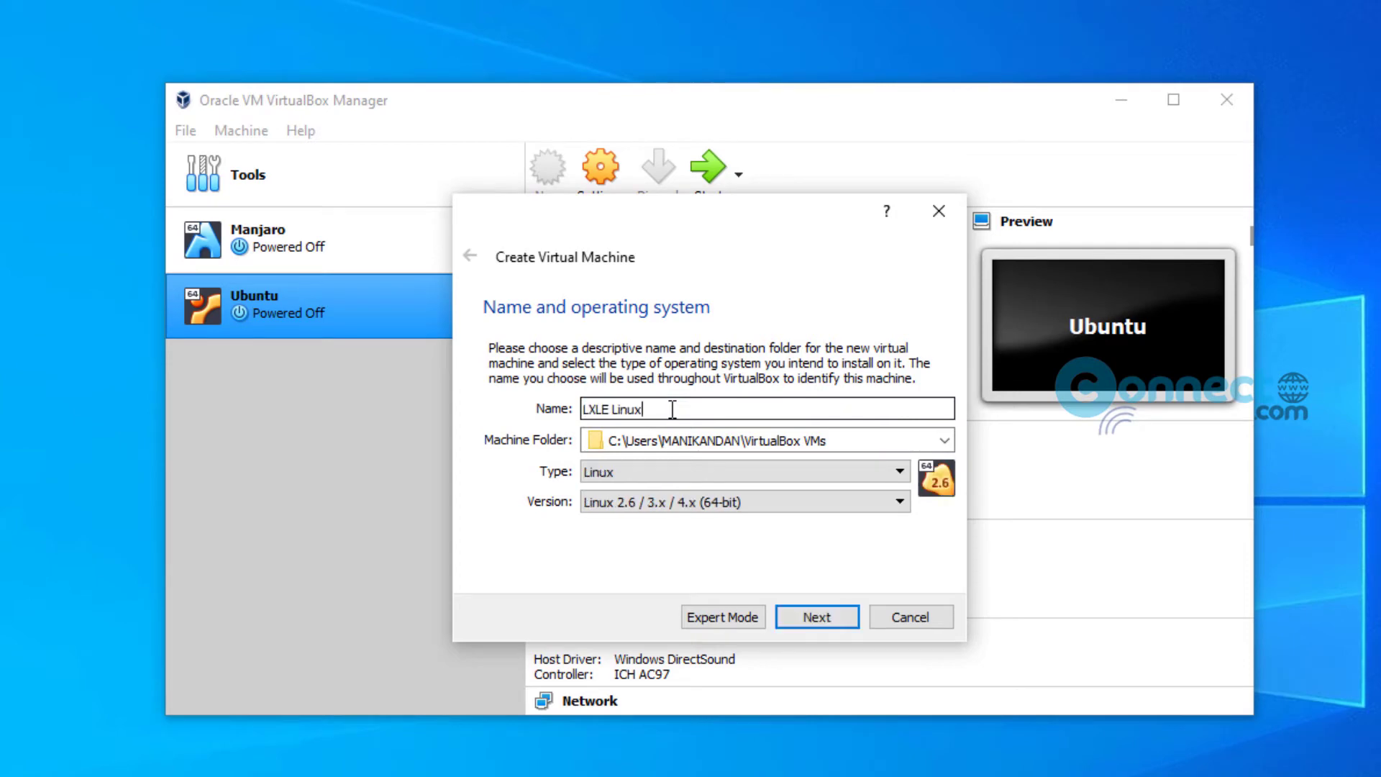
Step: Set the LXLE Linux machine's version to Ubuntu (64-bit) and continue to memory size
left_click(761, 502)
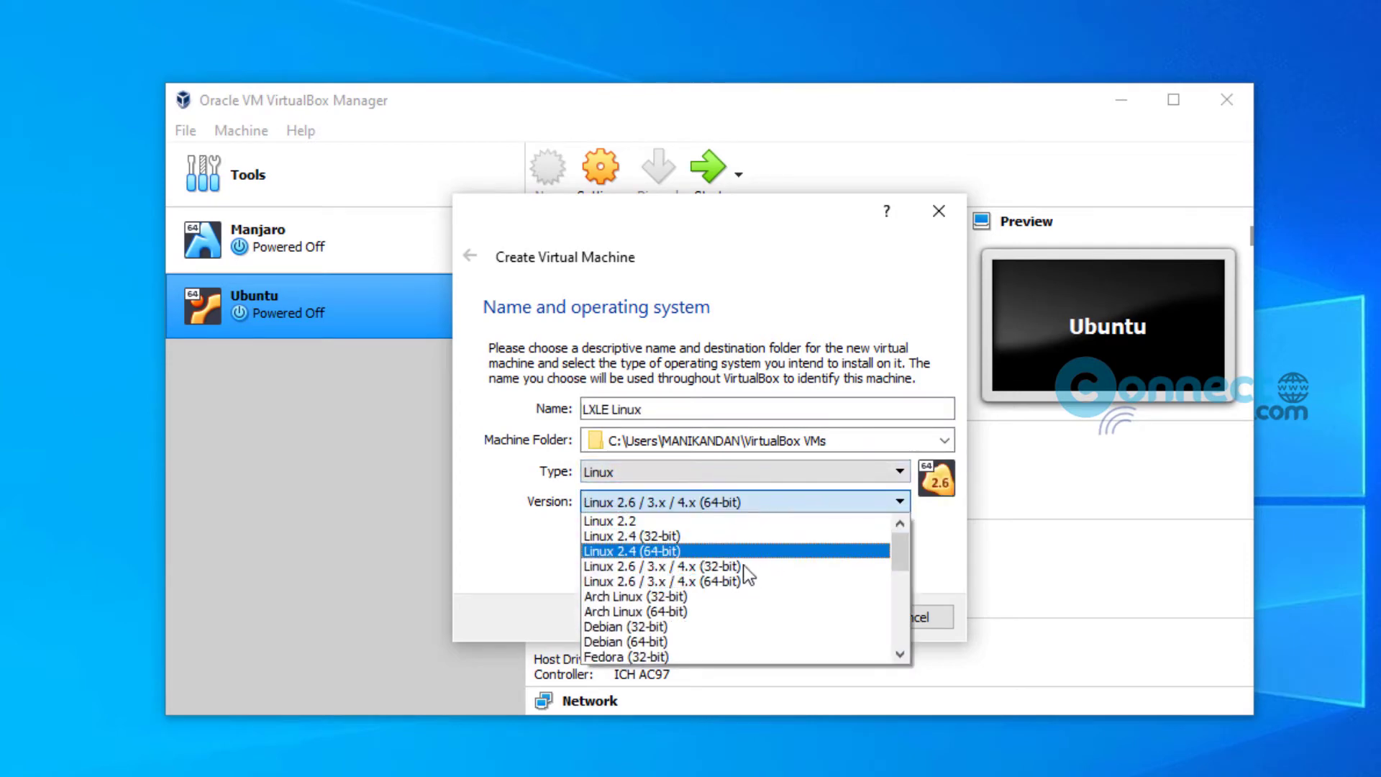
scroll(744, 617, "down", 2)
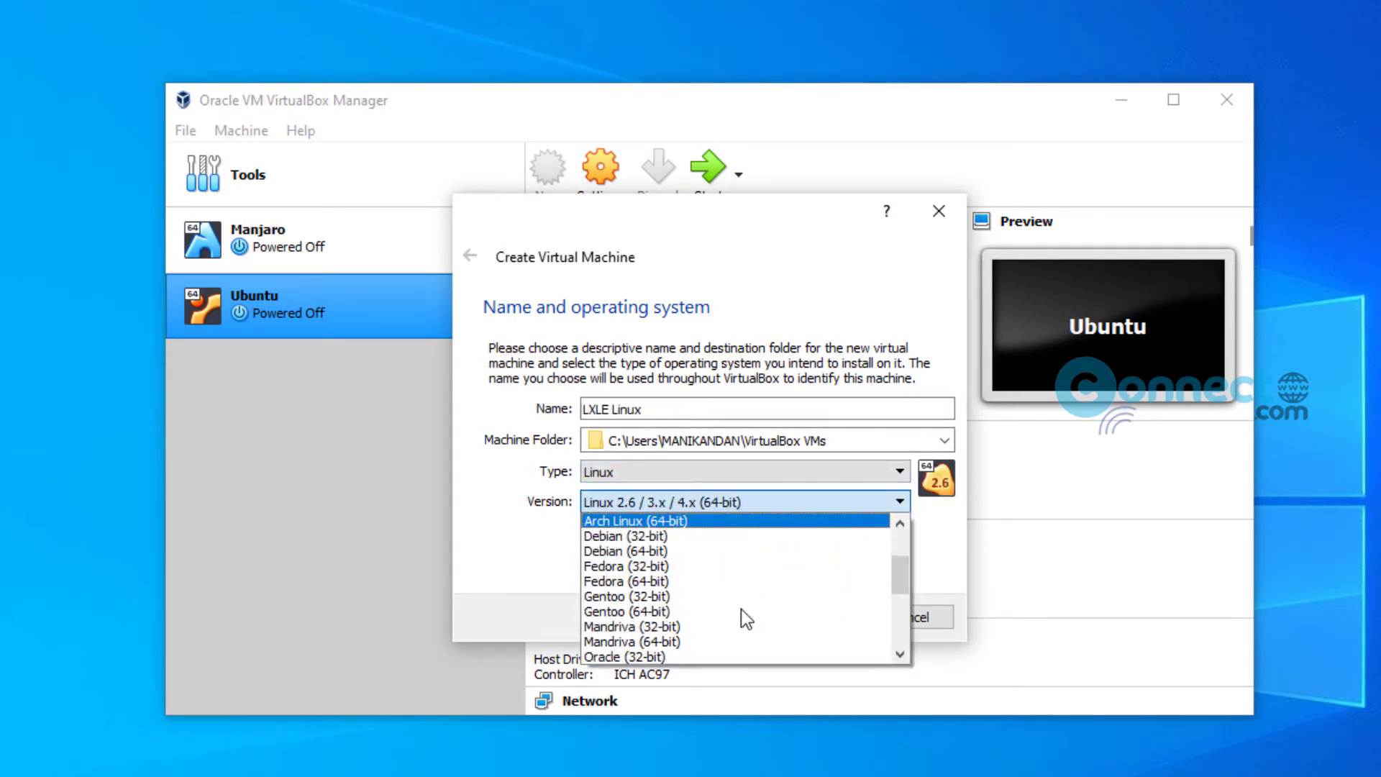
scroll(741, 617, "down", 4)
left_click(720, 611)
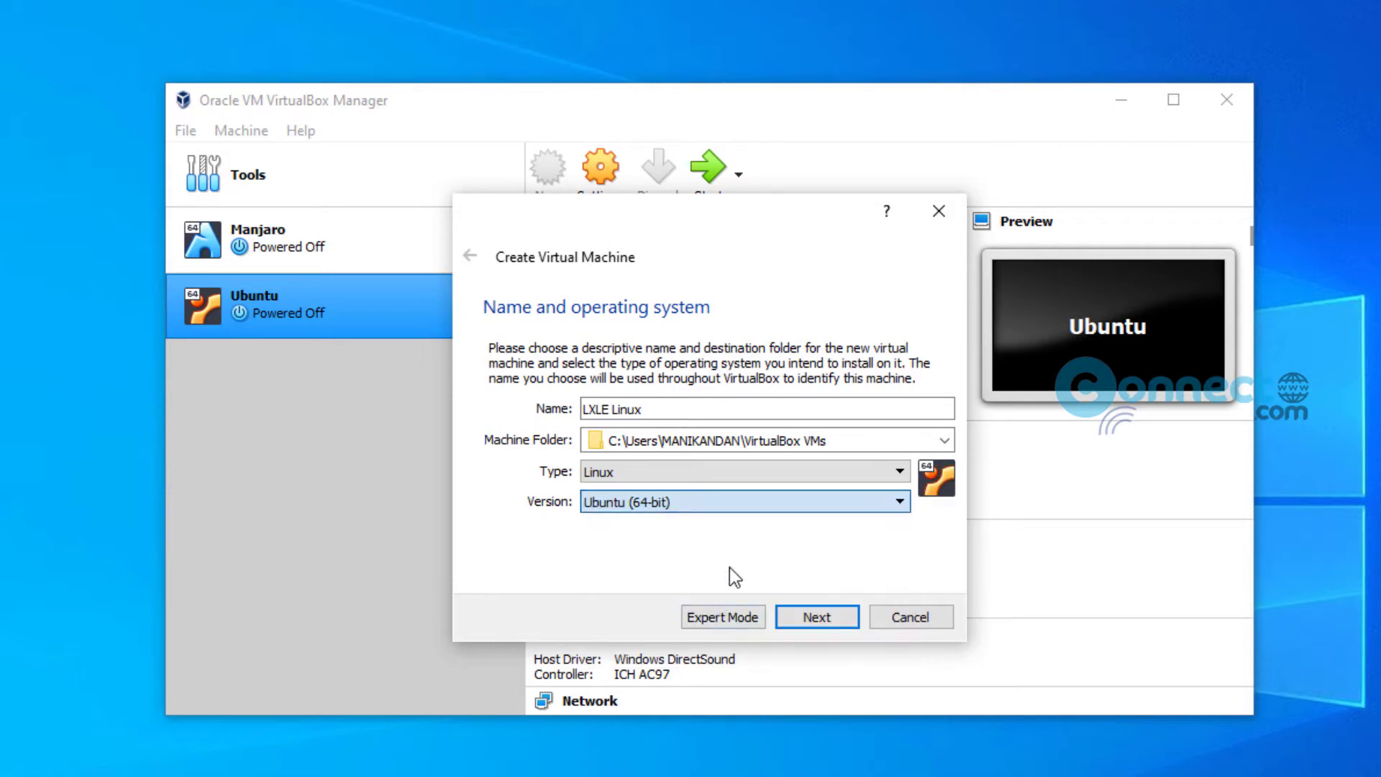
left_click(823, 616)
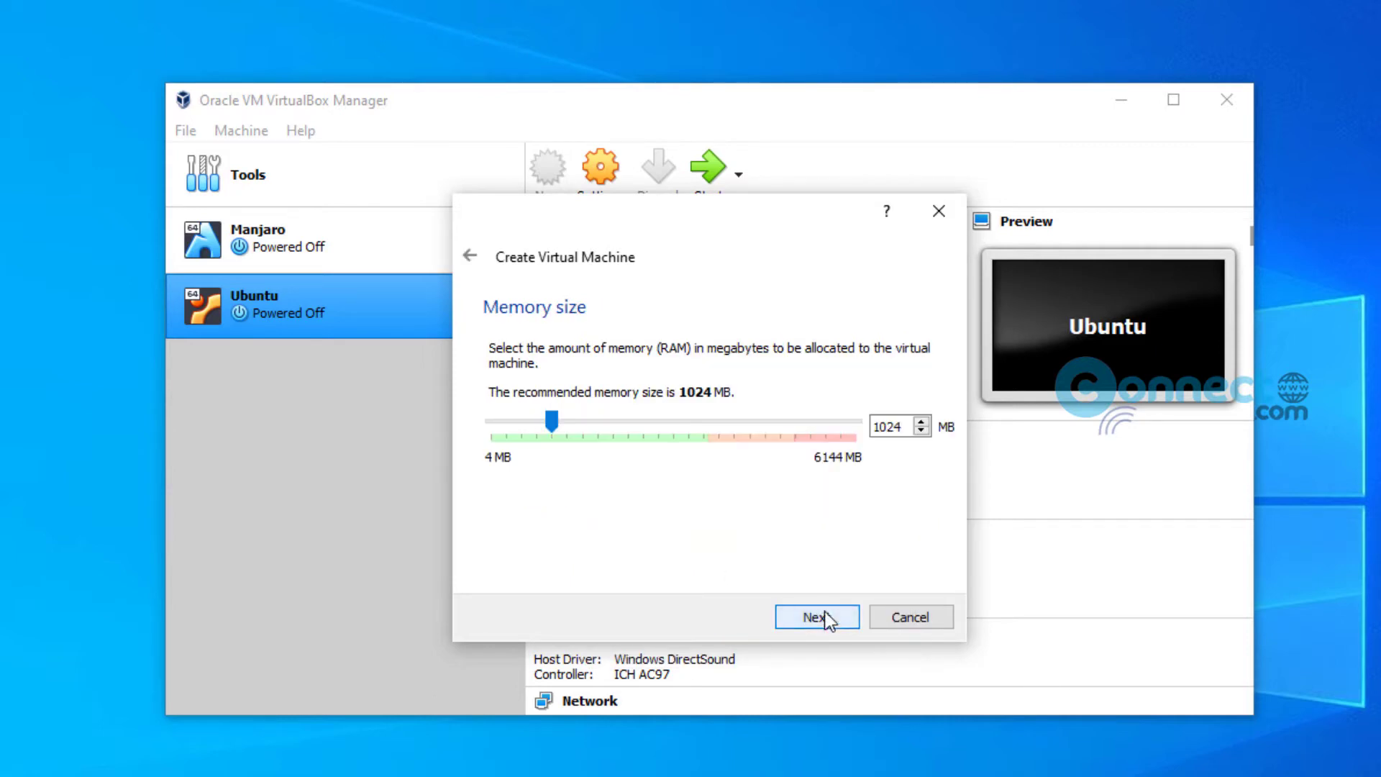
Step: Change the machine's memory from 1024 MB to 2048 MB
left_click_drag(902, 426, 797, 425)
key("BackSpace")
type("2")
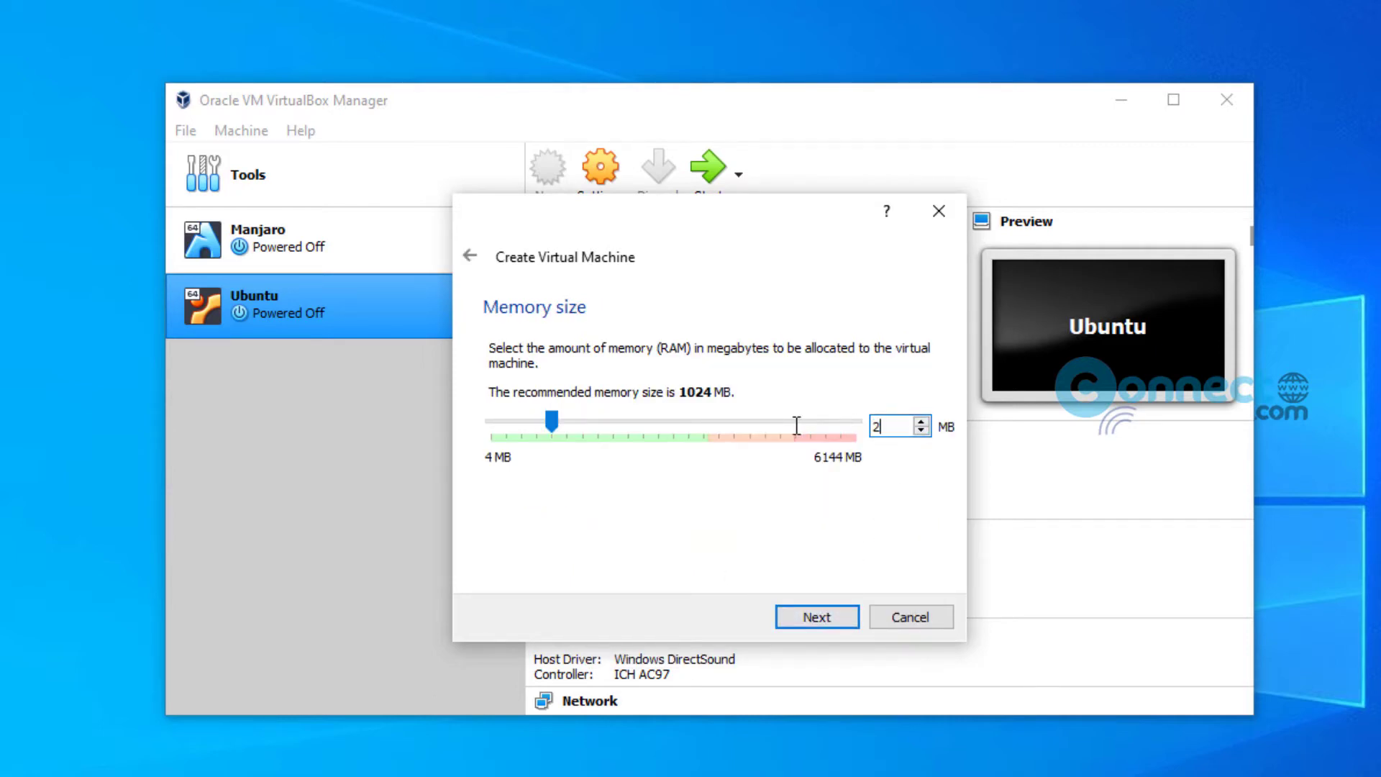
type("048")
left_click(846, 620)
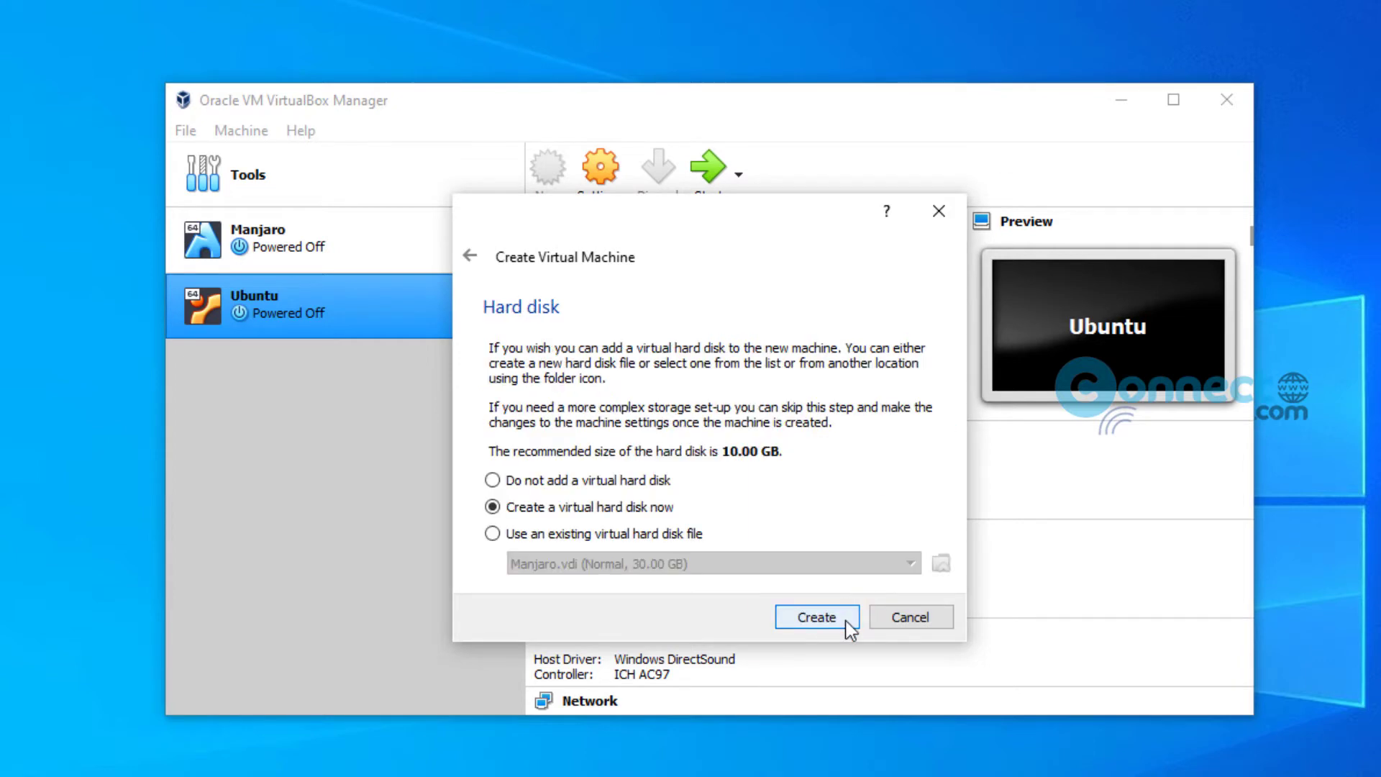
Step: Create a new dynamically allocated 25 GB VDI hard disk to finish the machine
left_click(813, 617)
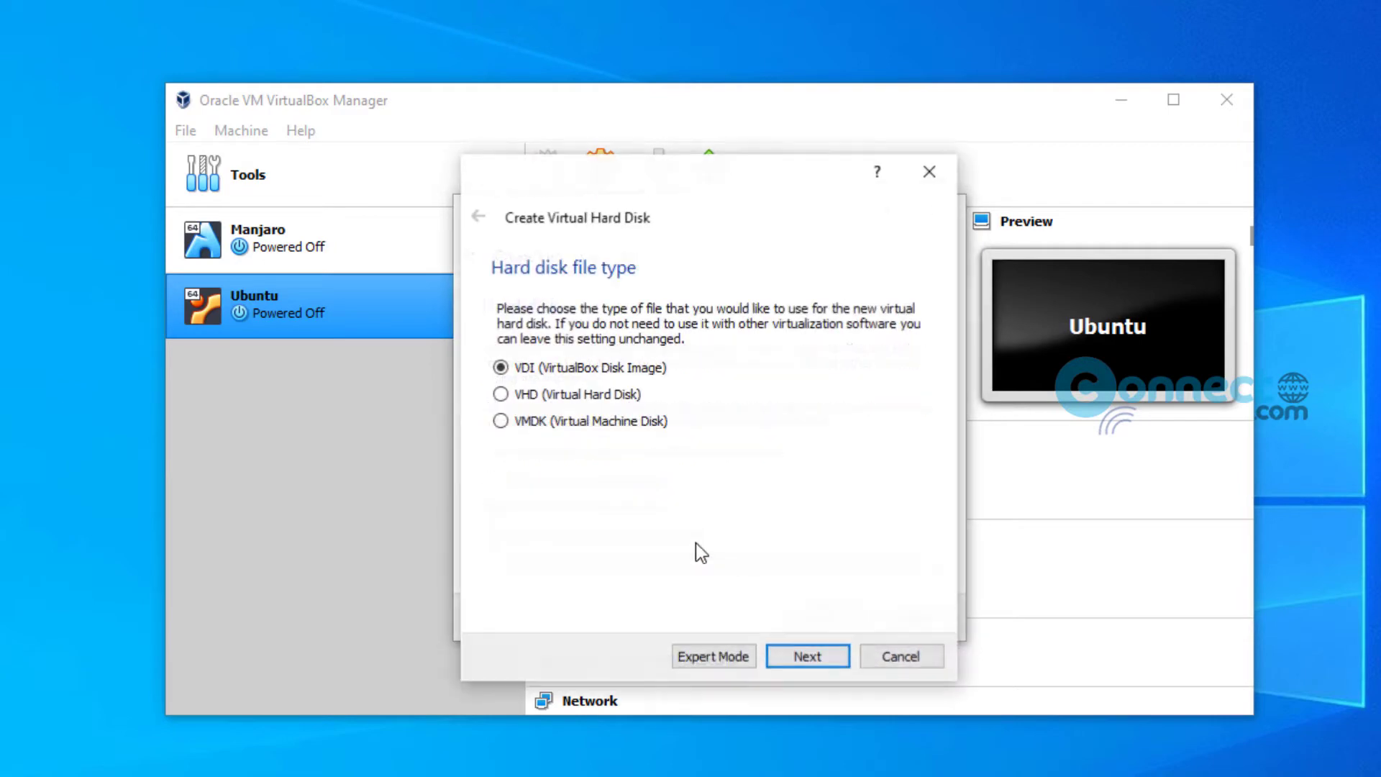
left_click(810, 656)
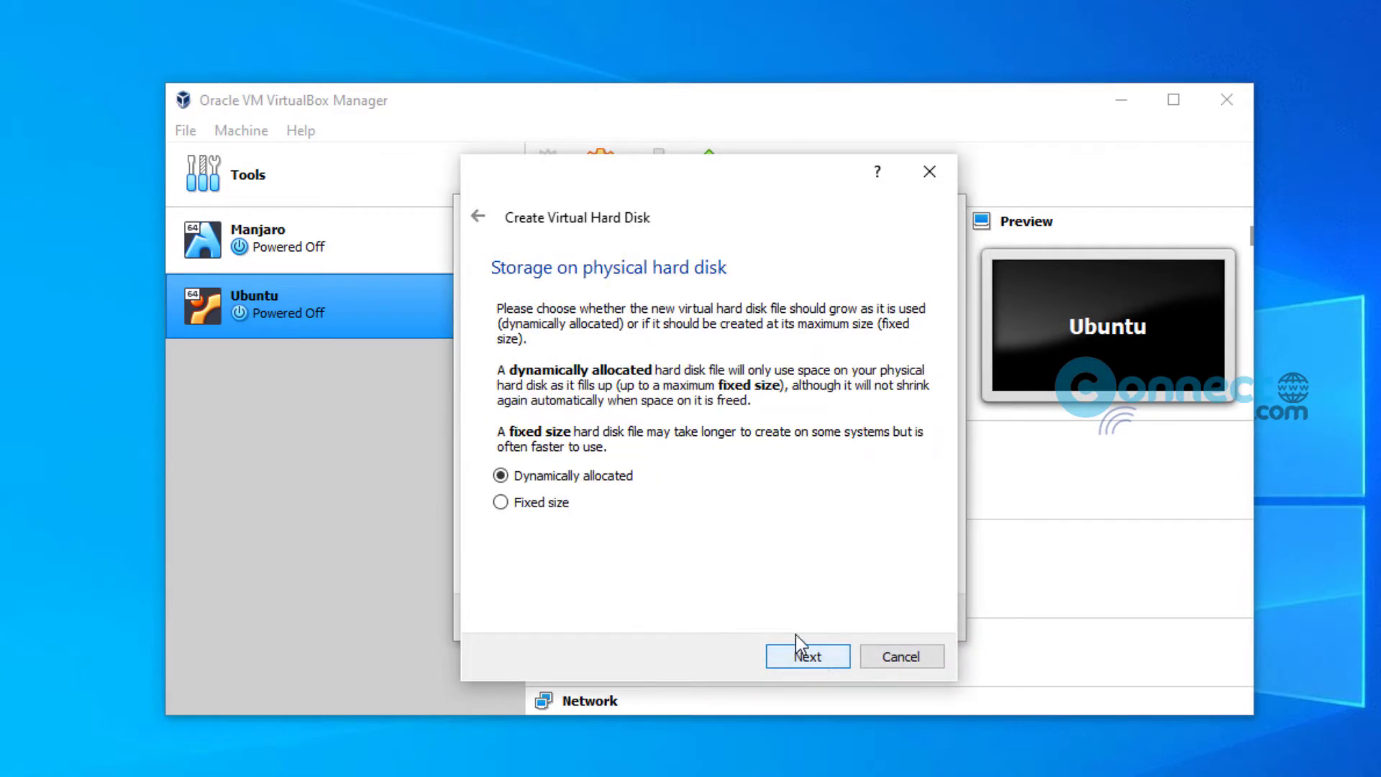
left_click(799, 656)
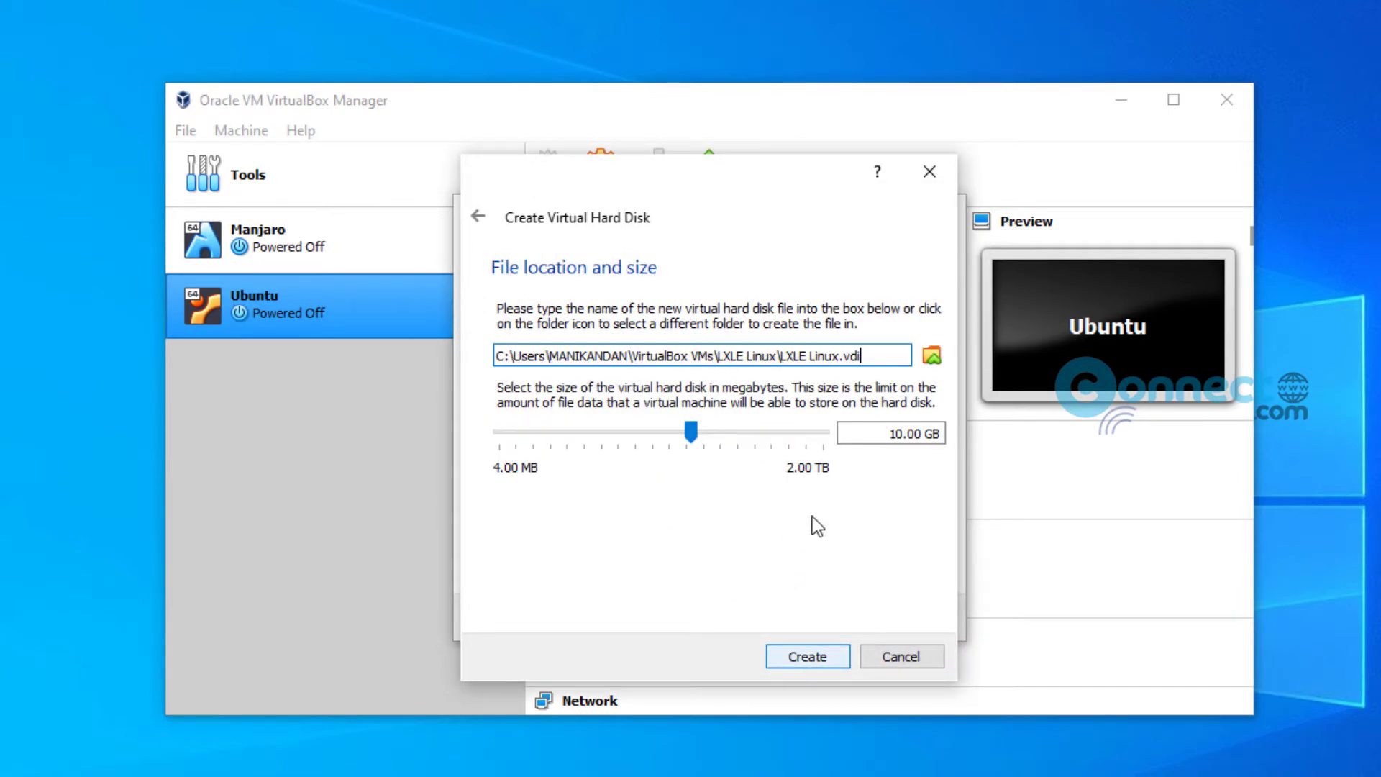
double_click(884, 435)
type("25")
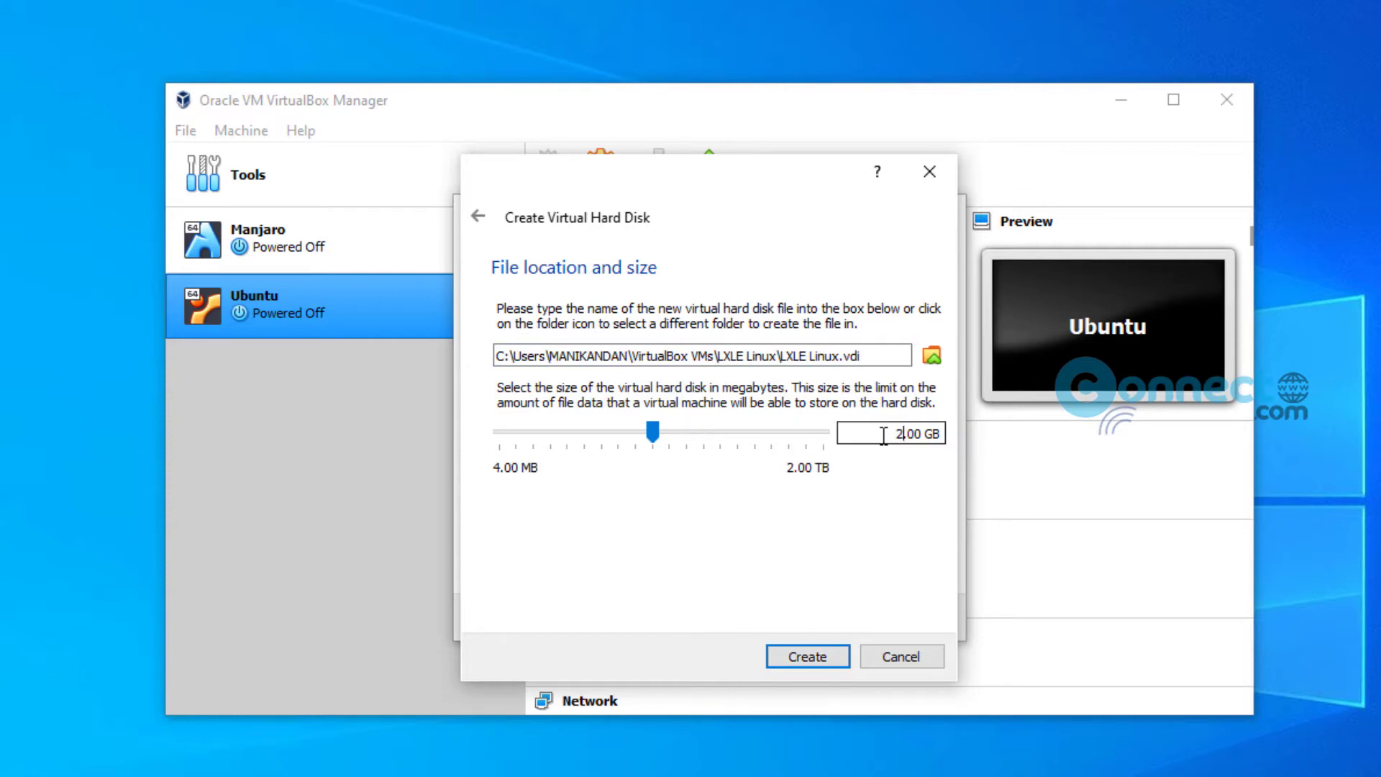
left_click(836, 656)
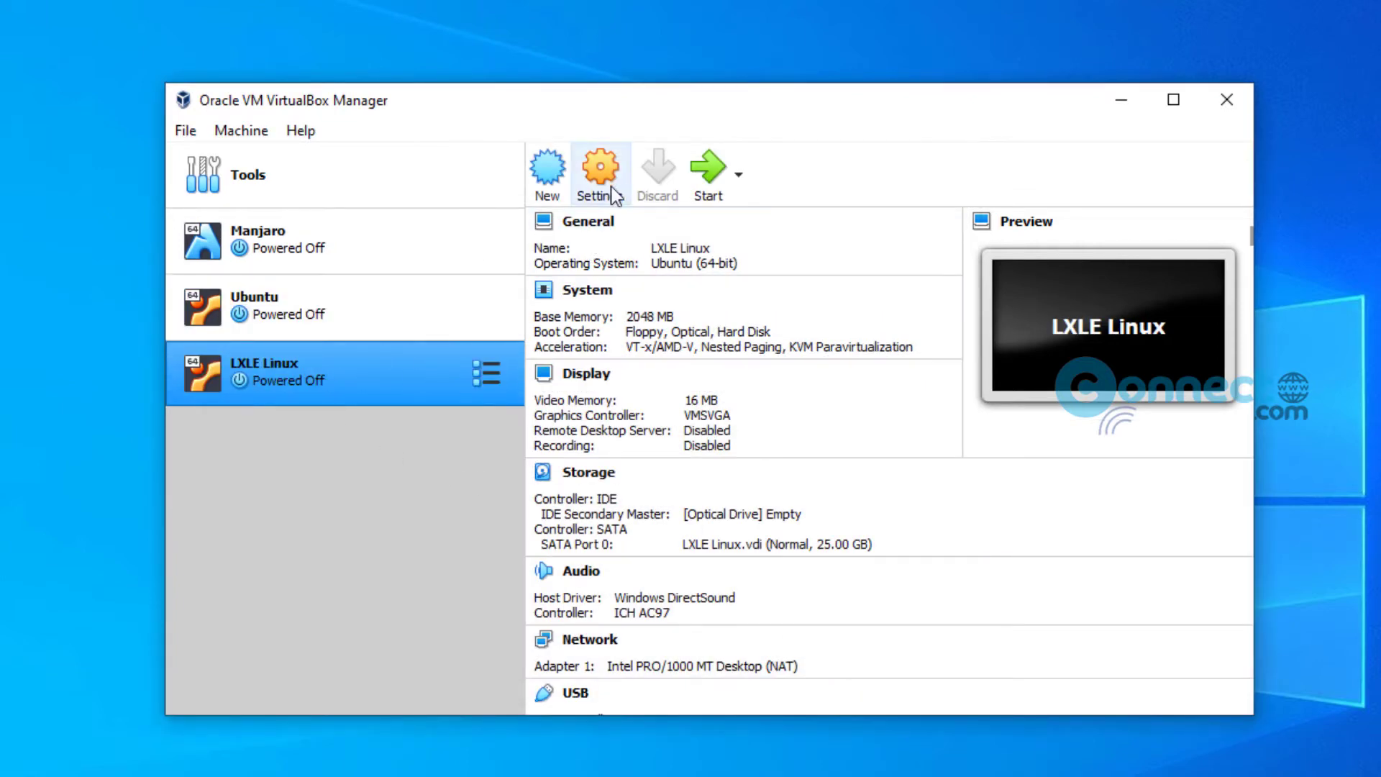
Step: In LXLE Linux's System settings, enable PAE/NX and nested VT-x/AMD-V on the processor
left_click(613, 190)
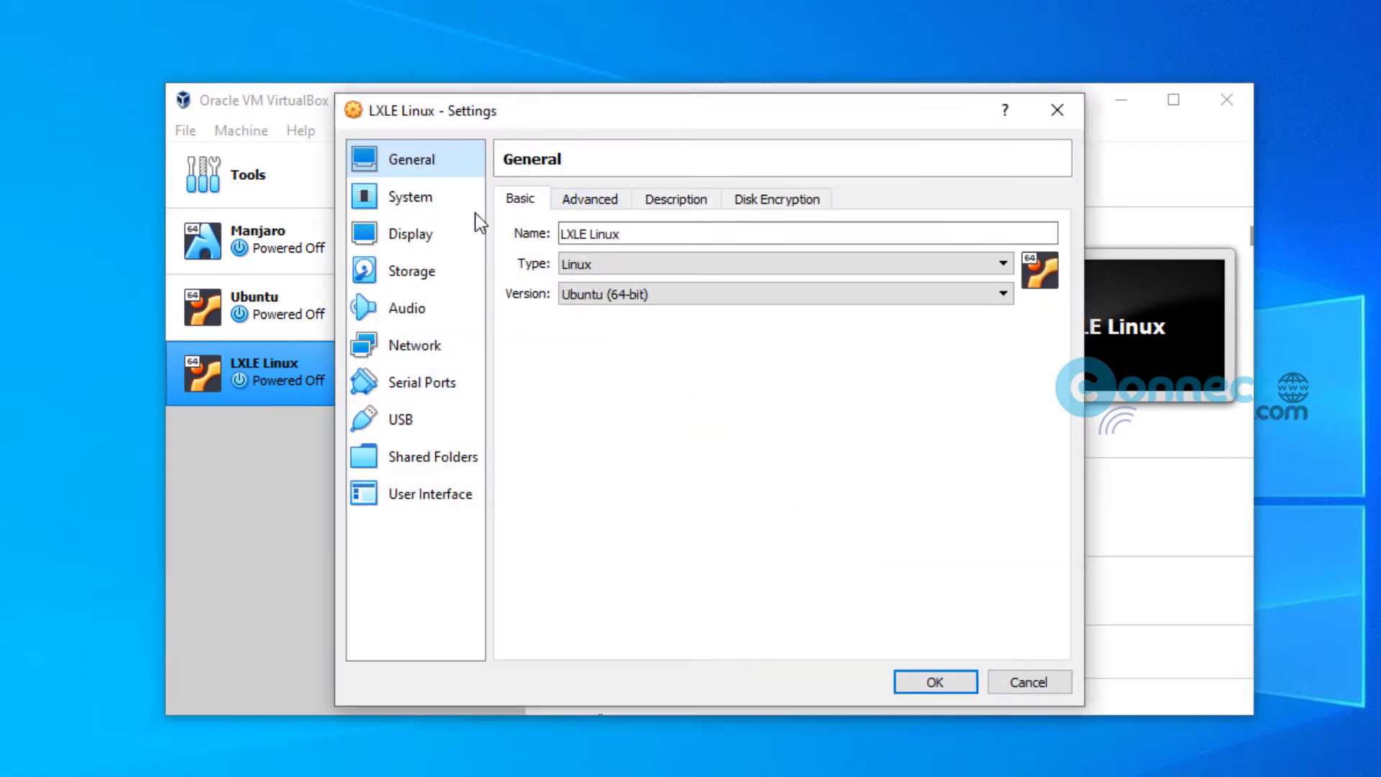
left_click(433, 205)
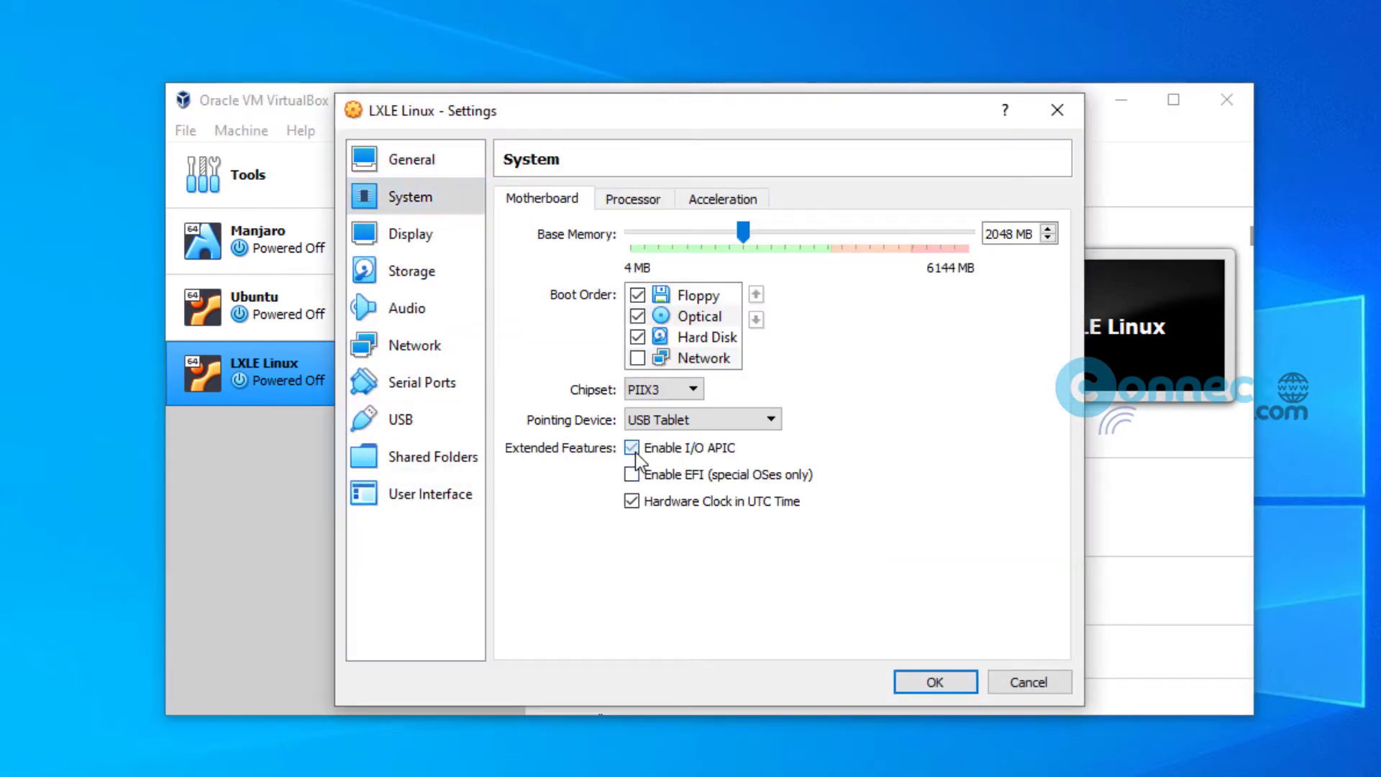
left_click(625, 201)
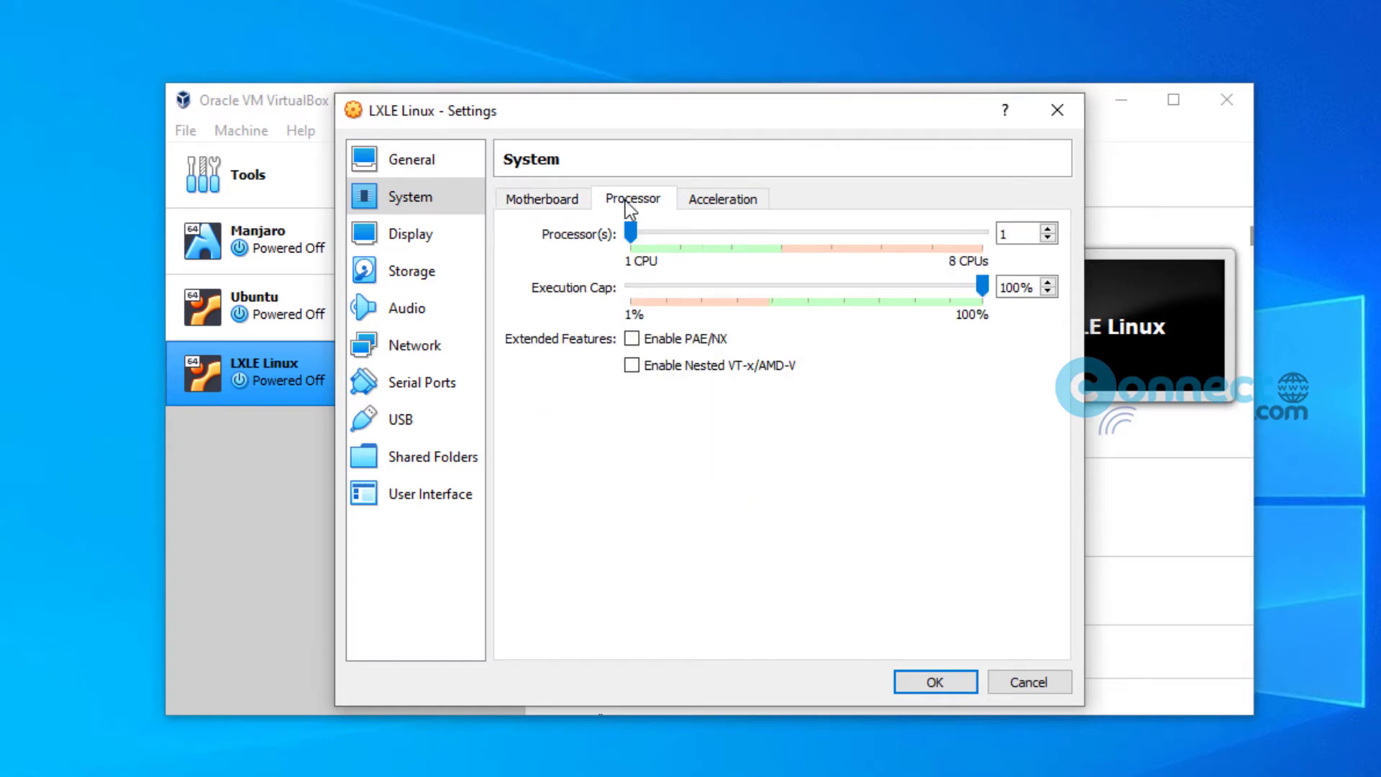
left_click(632, 338)
left_click(632, 365)
left_click(722, 200)
Step: Raise video memory to 128 MB, keeping VMSVGA as the graphics controller
left_click(440, 238)
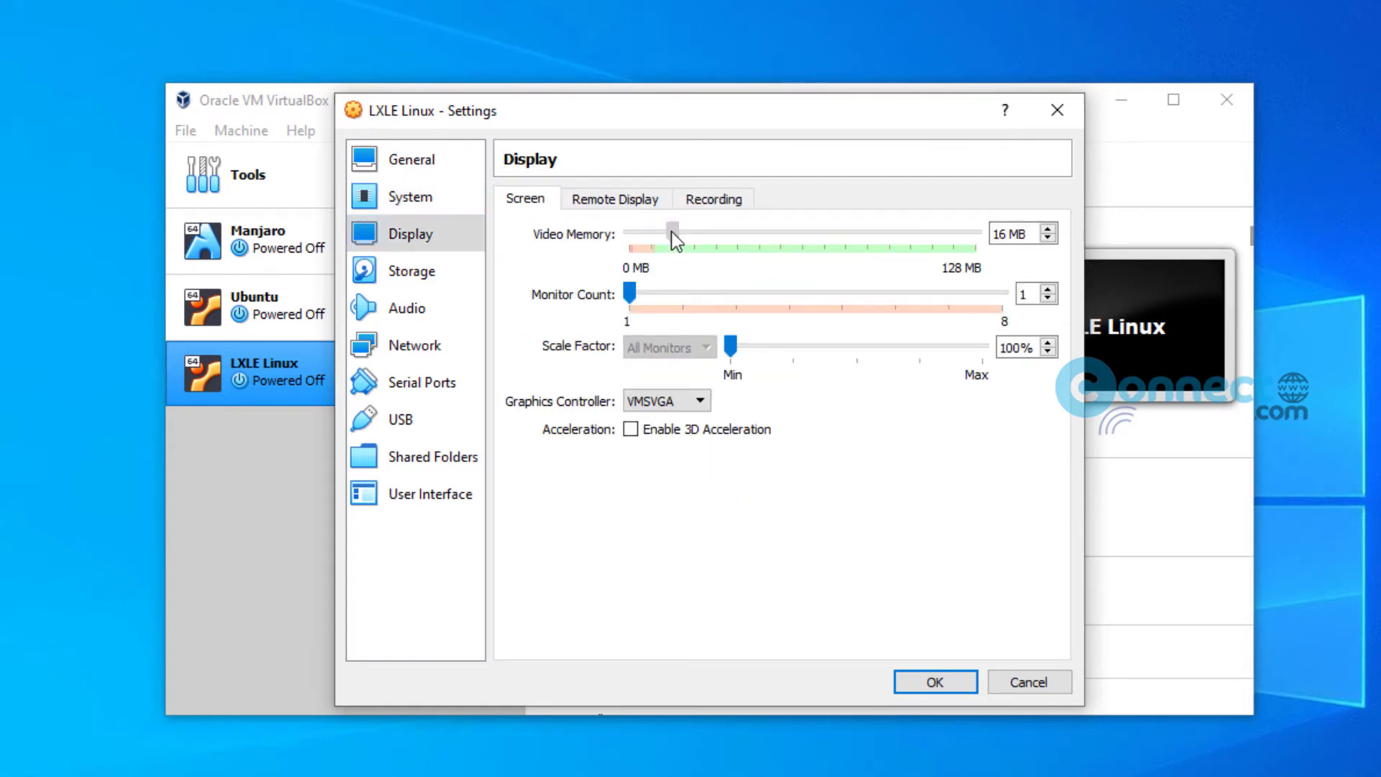
left_click_drag(672, 232, 1007, 234)
left_click(688, 416)
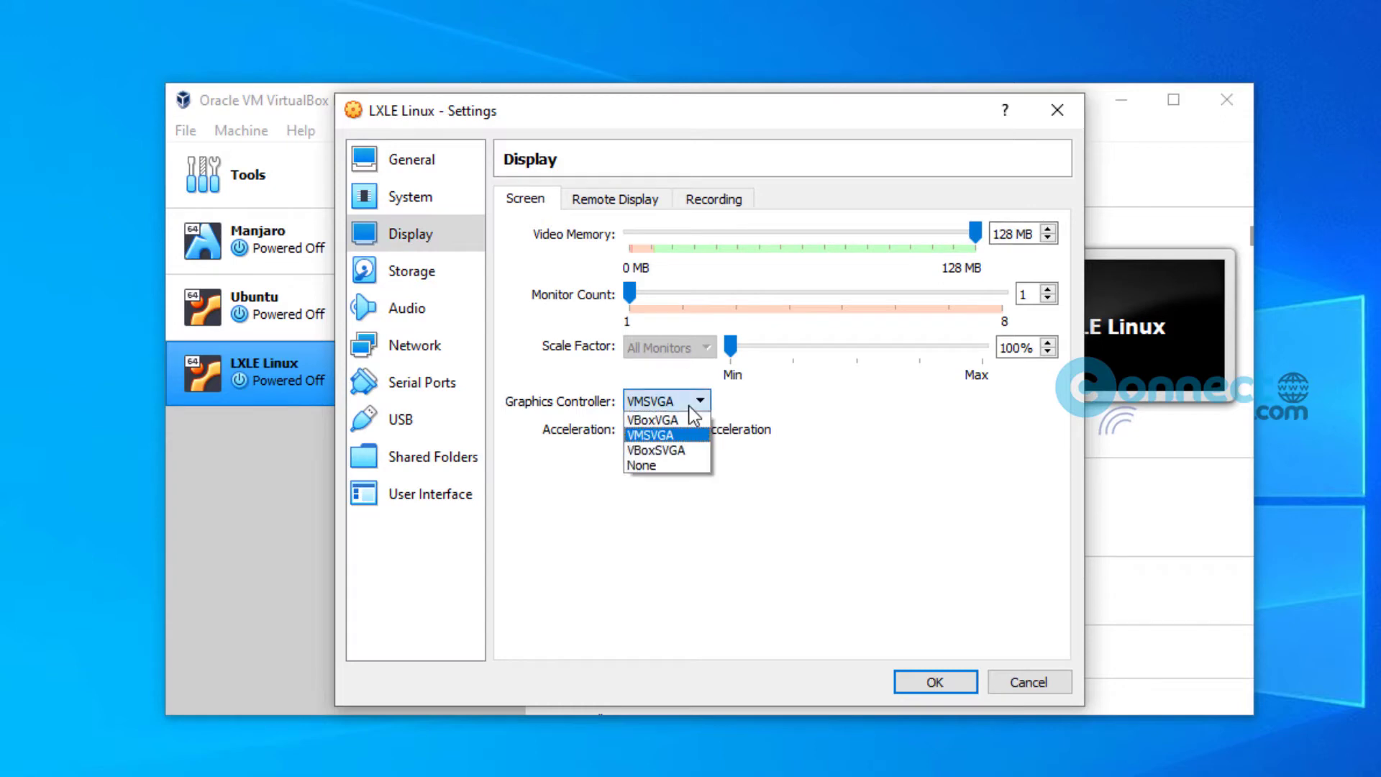
left_click(691, 435)
Step: Attach lxle-18043-64.iso to the empty optical drive and save the settings
left_click(414, 272)
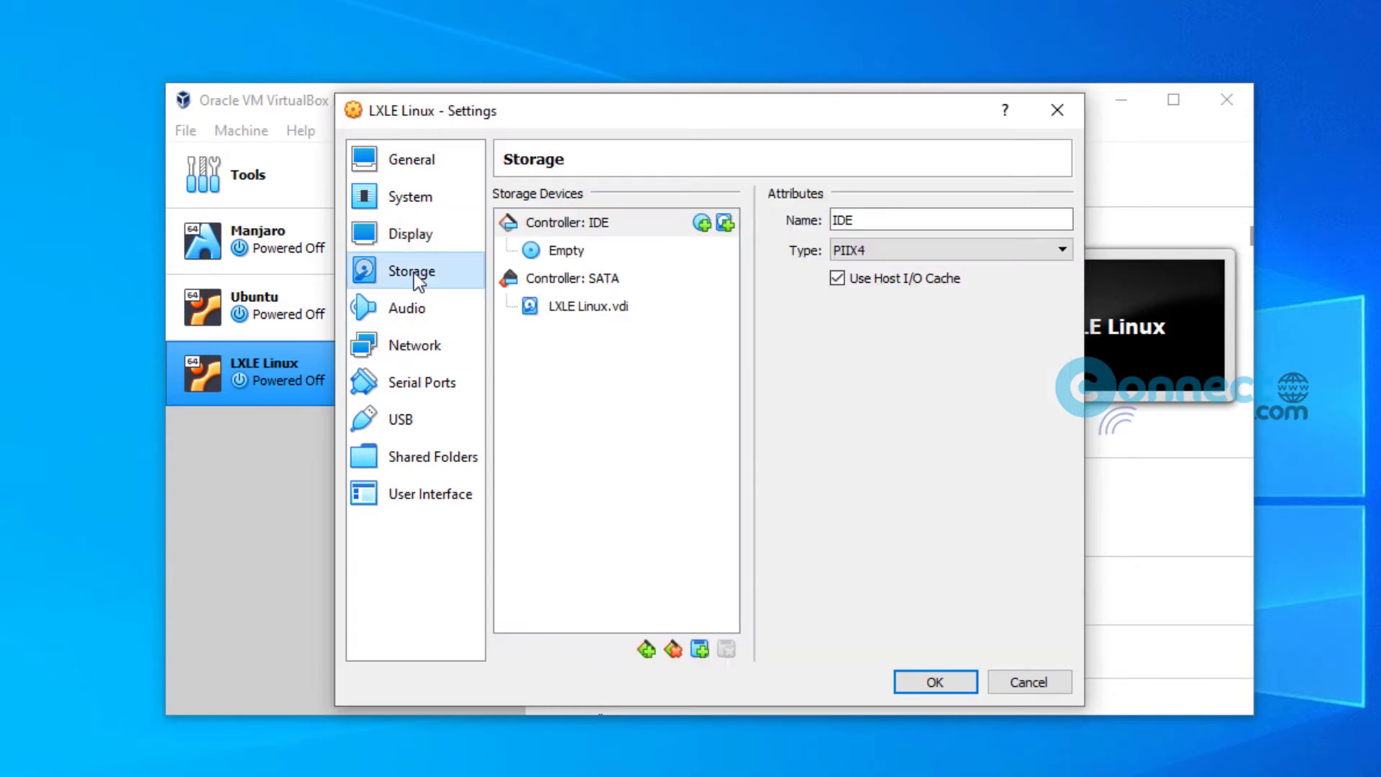
left_click(567, 251)
left_click(1059, 221)
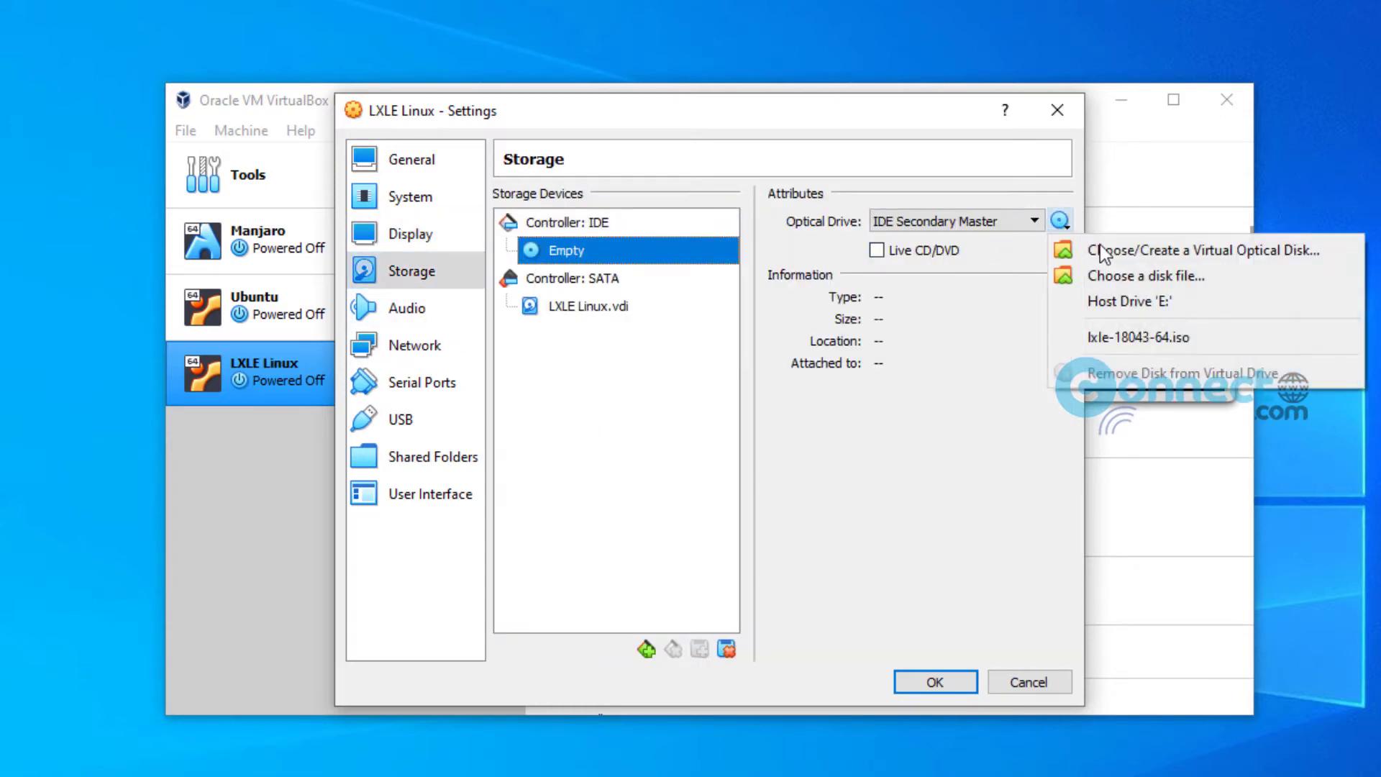
left_click(1151, 274)
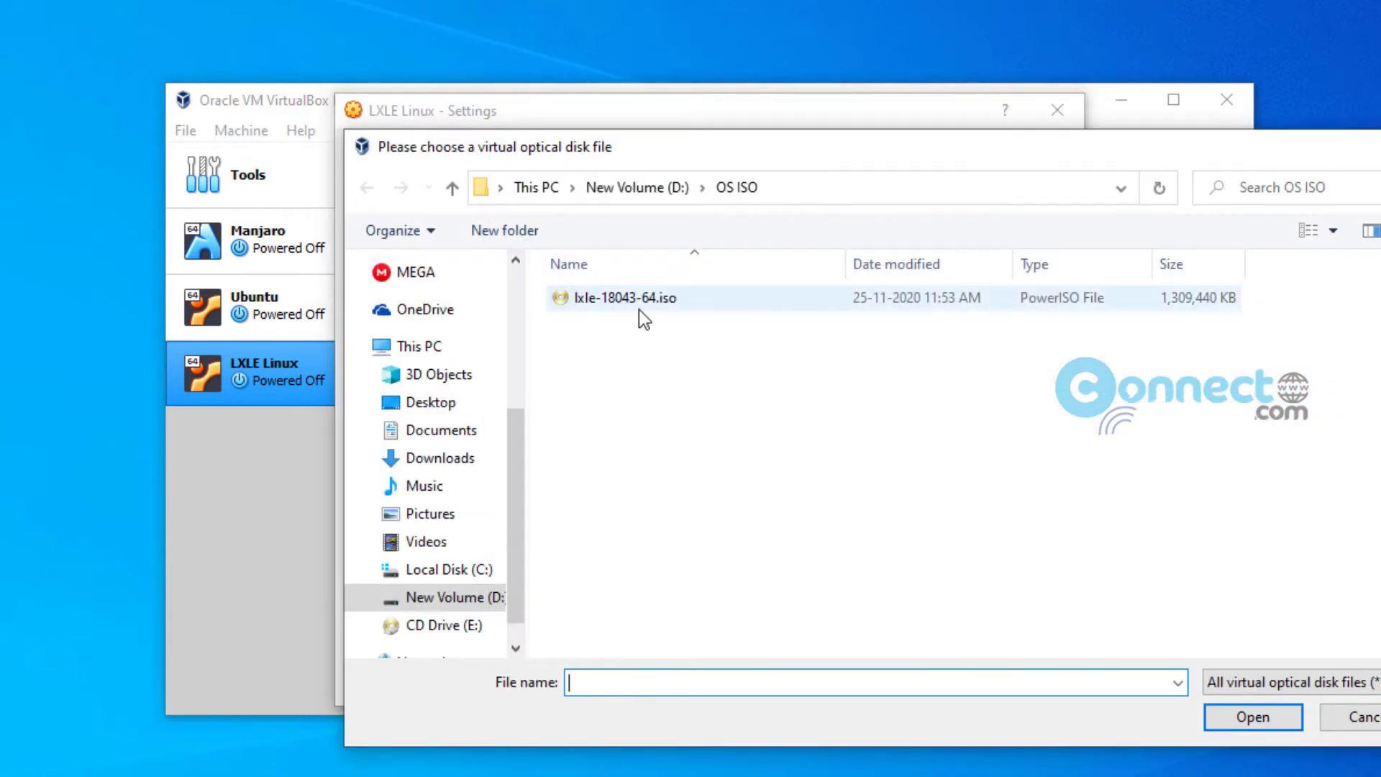
left_click(641, 300)
left_click(1251, 716)
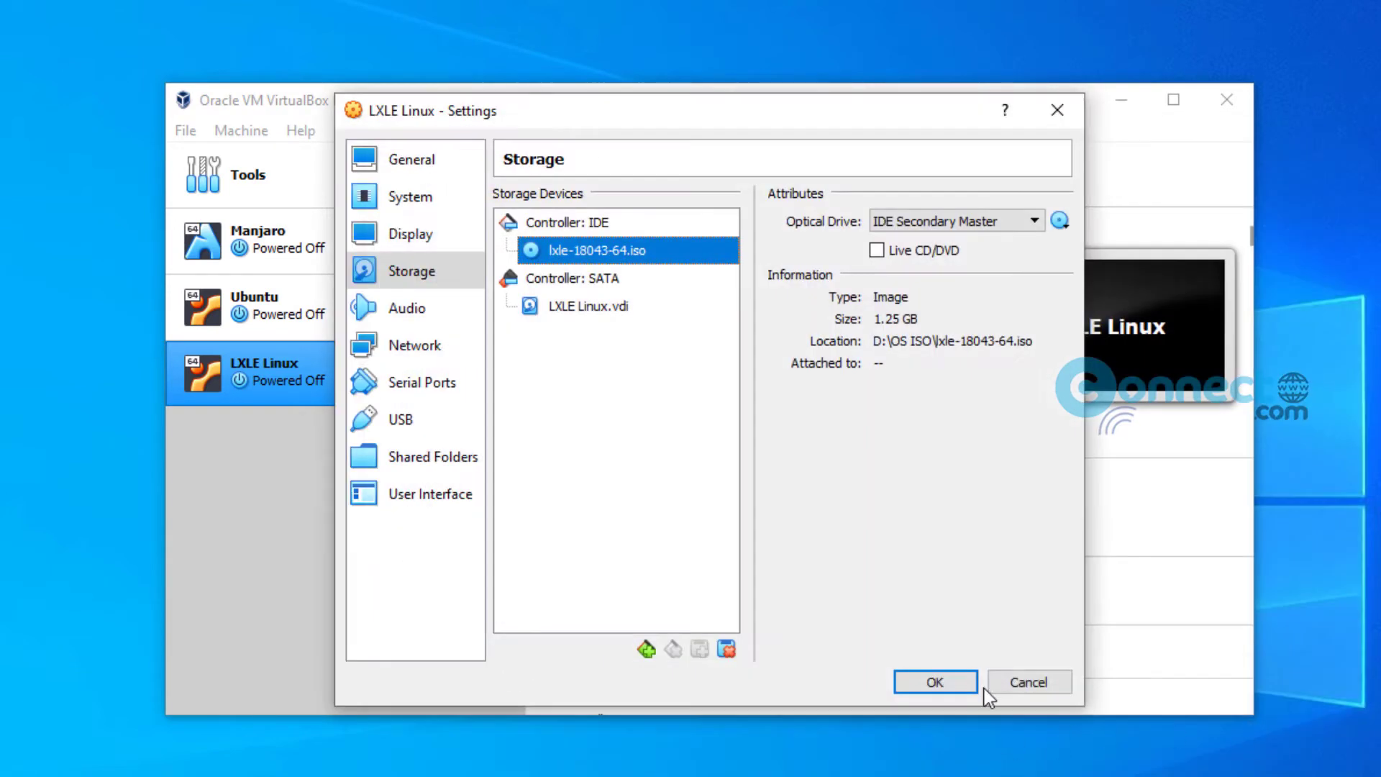
left_click(959, 683)
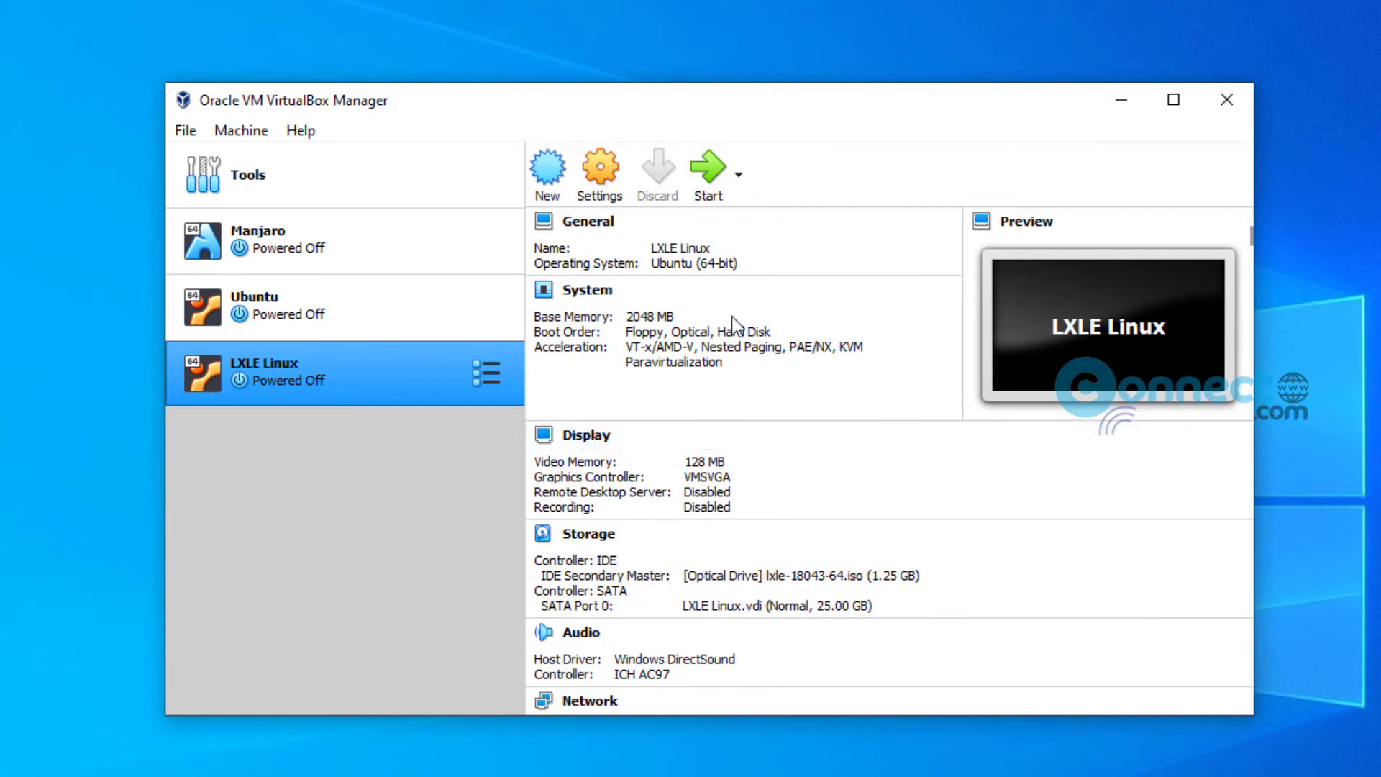
Step: Start LXLE Linux with lxle-18043-64.iso selected as the start-up disk
left_click(704, 183)
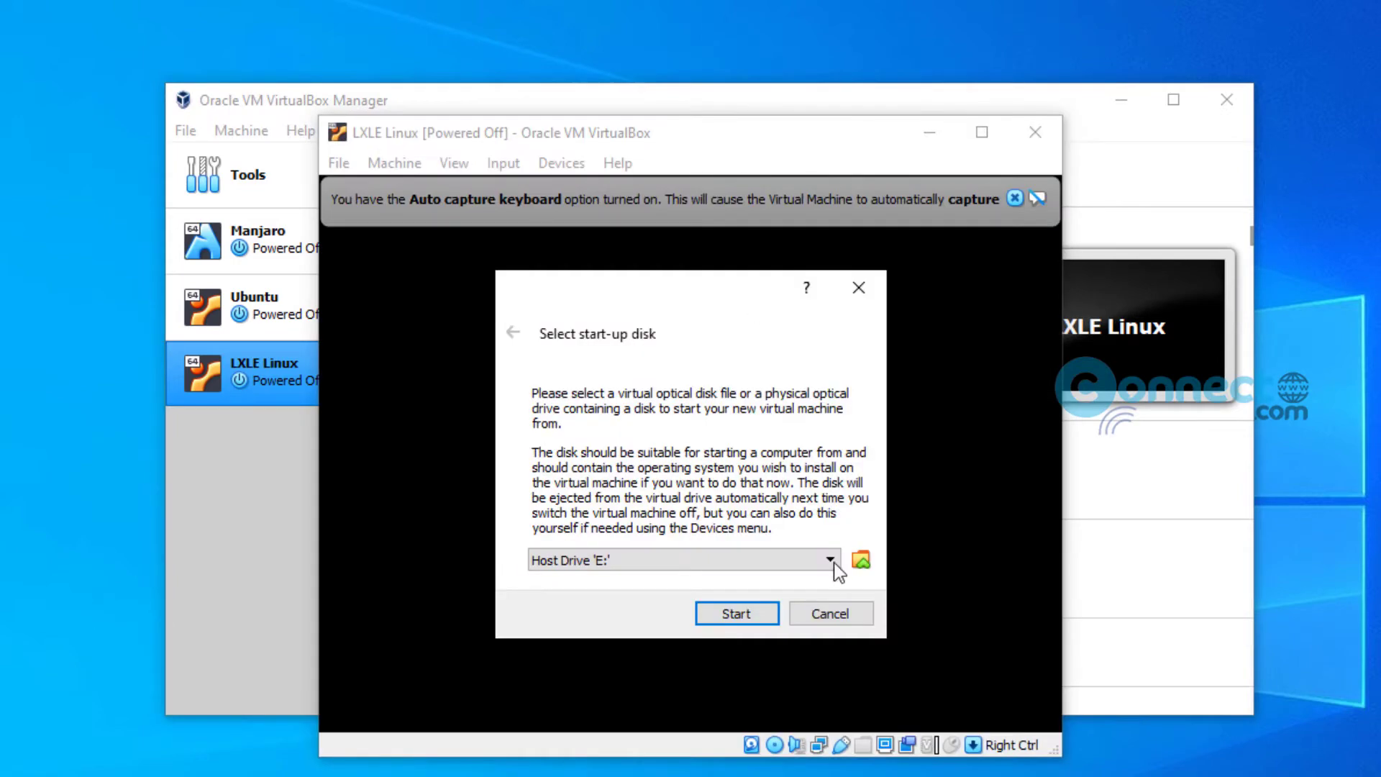
left_click(833, 559)
left_click(815, 628)
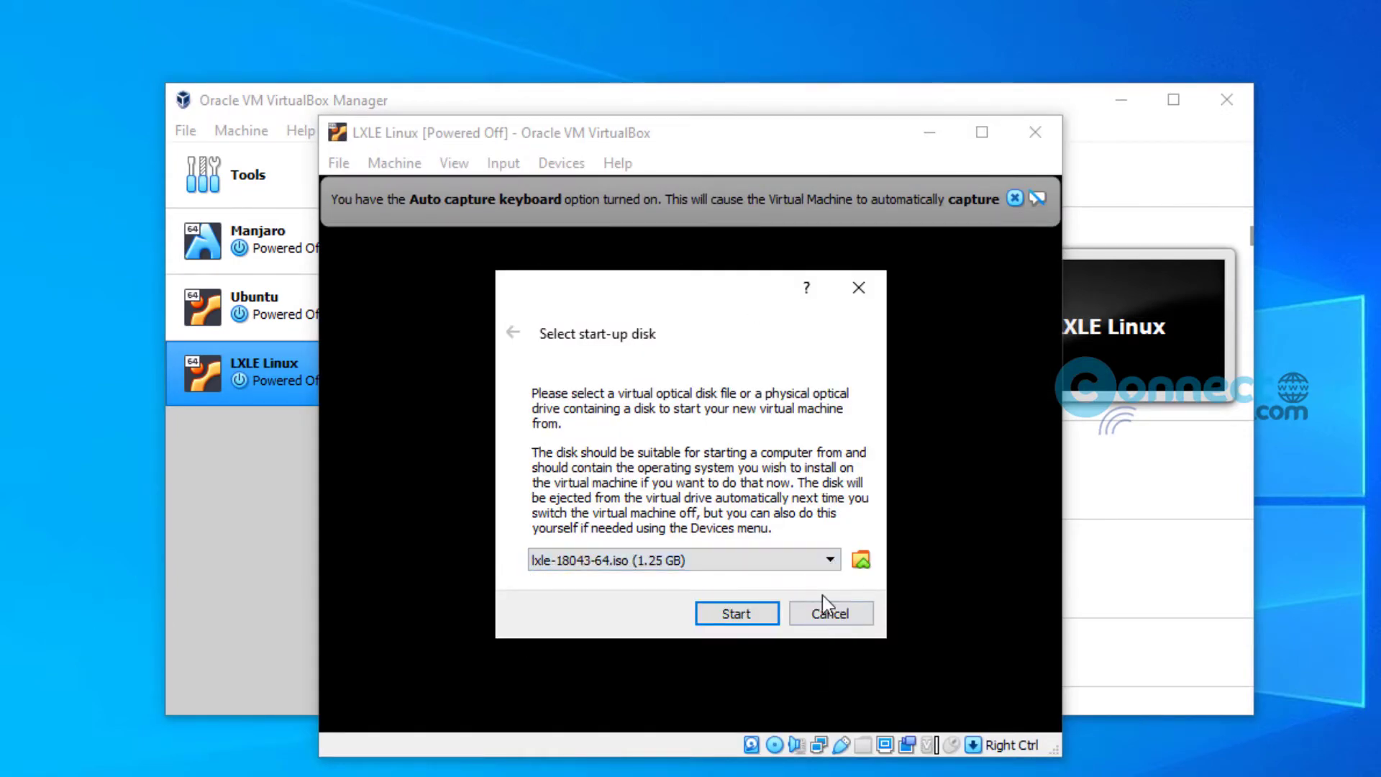
left_click(758, 614)
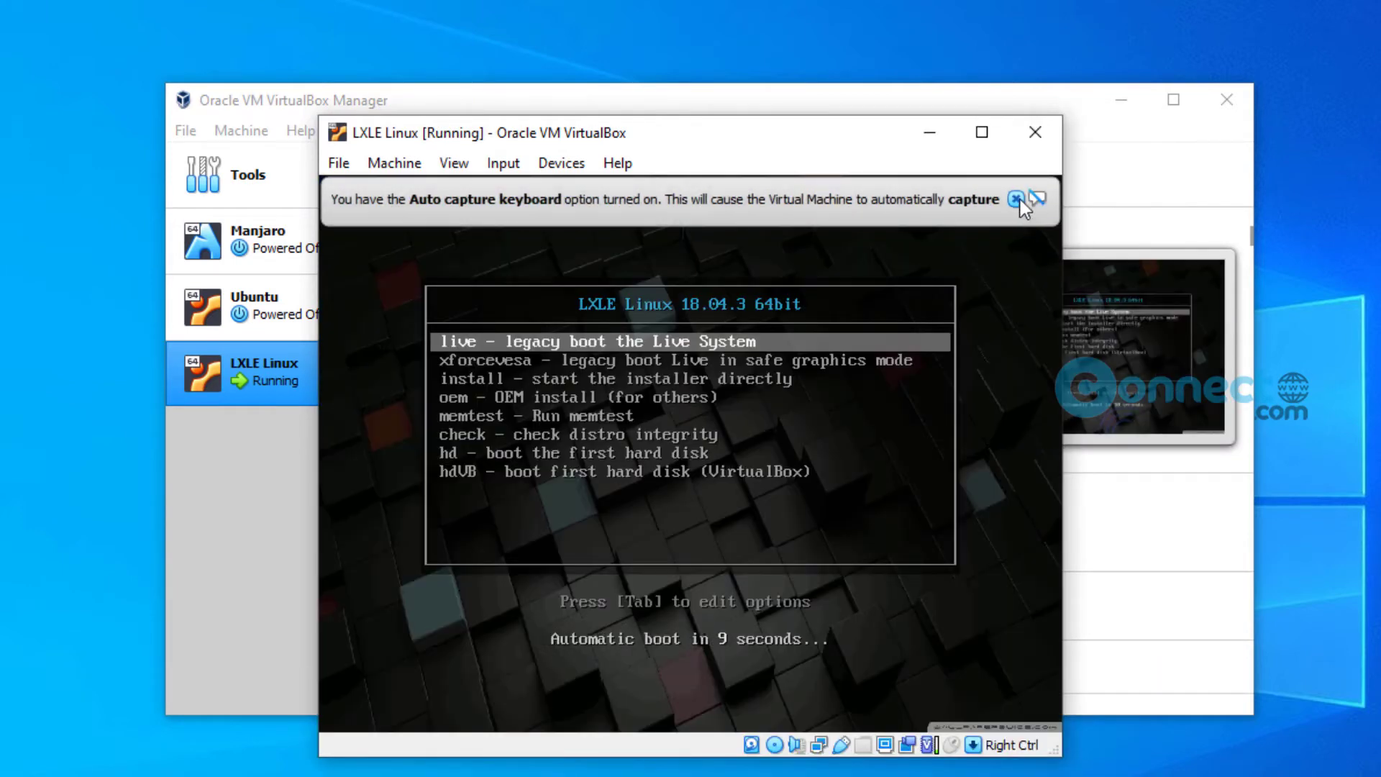
Step: Dismiss the auto-capture notice and boot the 'live' entry from the LXLE boot menu
left_click(1017, 200)
key("Down")
key("Down")
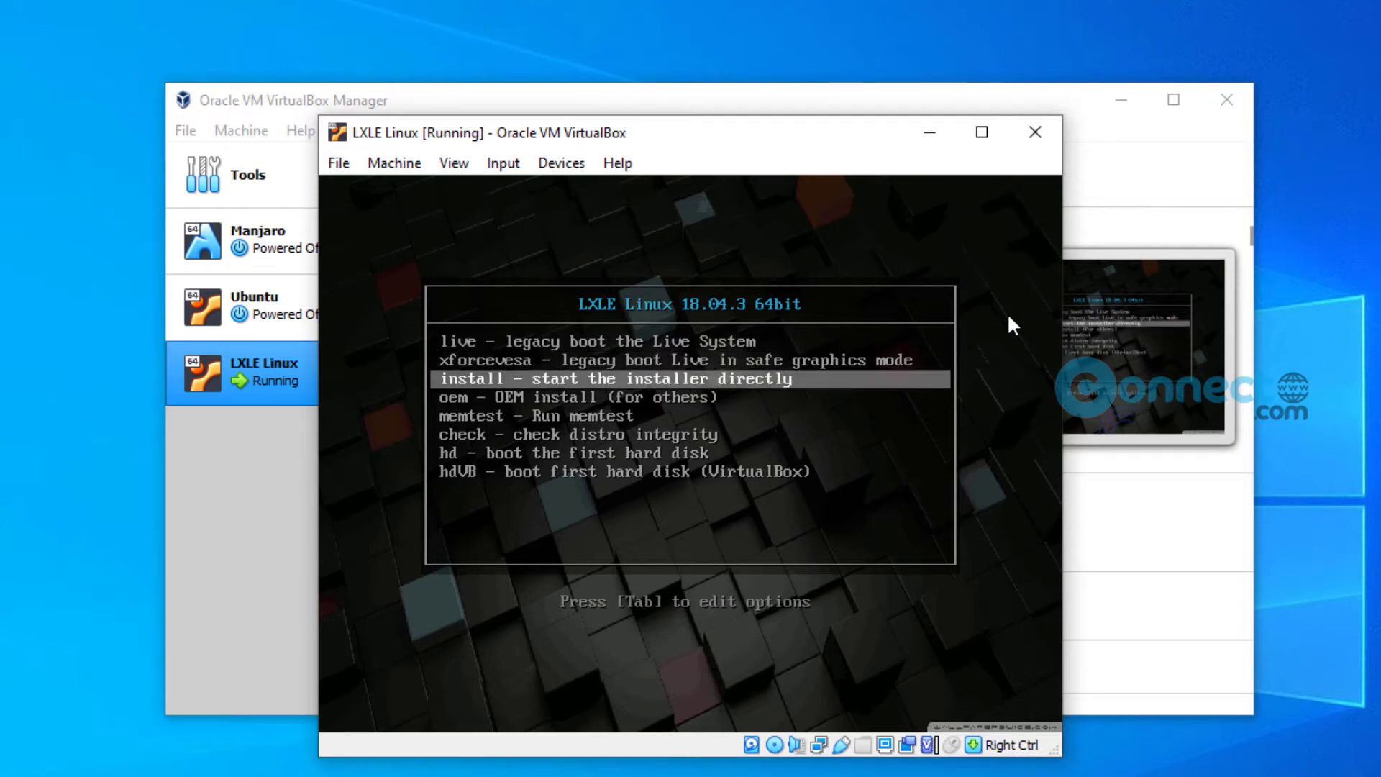
key("Up")
key("Up")
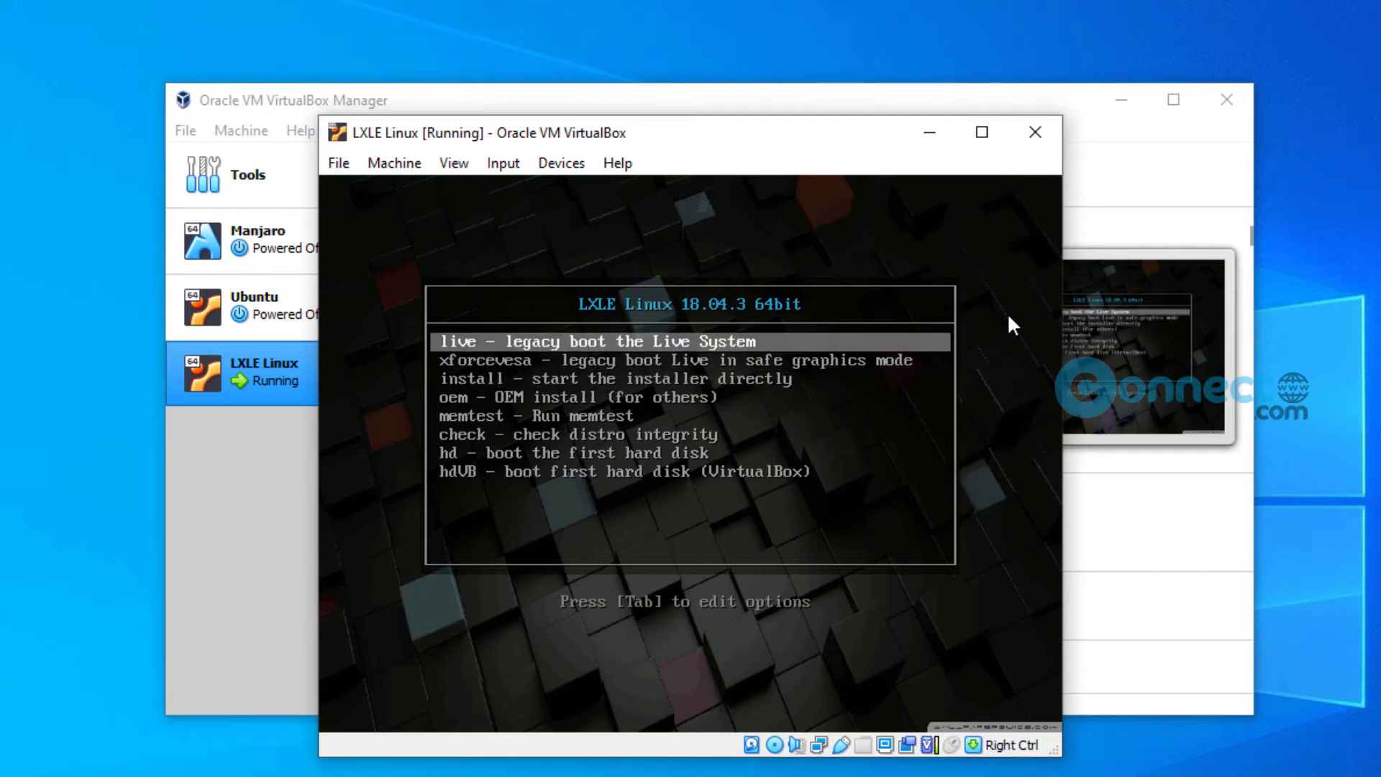
key("Return")
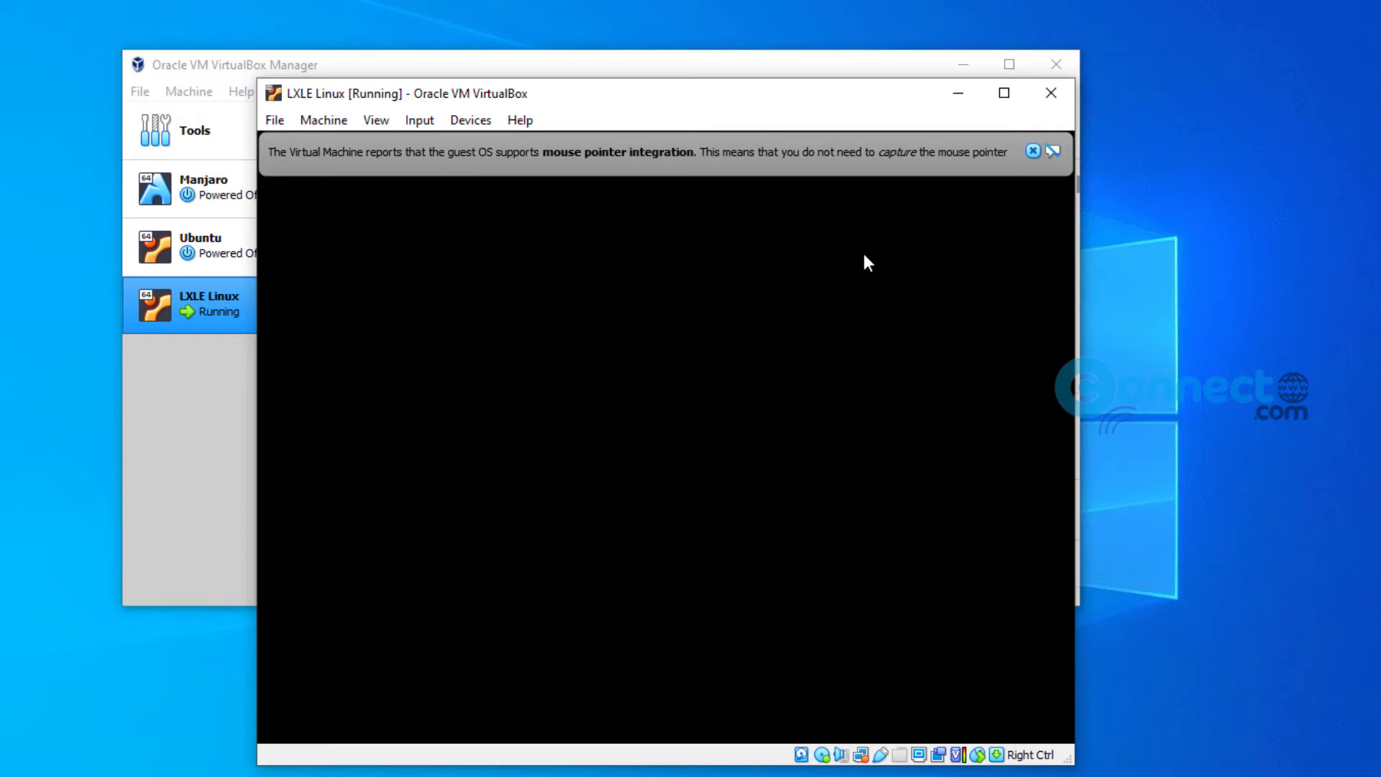
Step: Close the mouse integration notice and move the LXLE Linux window higher on screen
left_click(1033, 151)
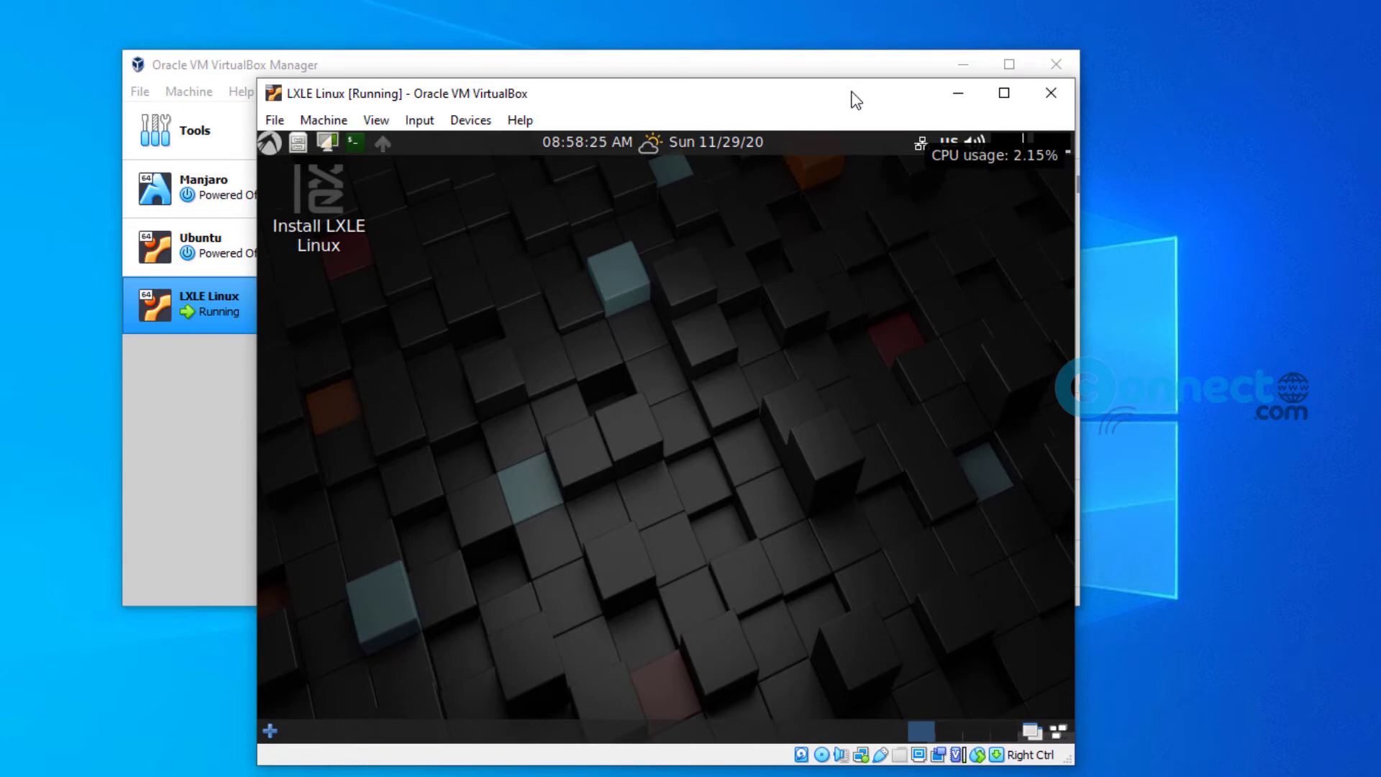
left_click_drag(856, 101, 863, 48)
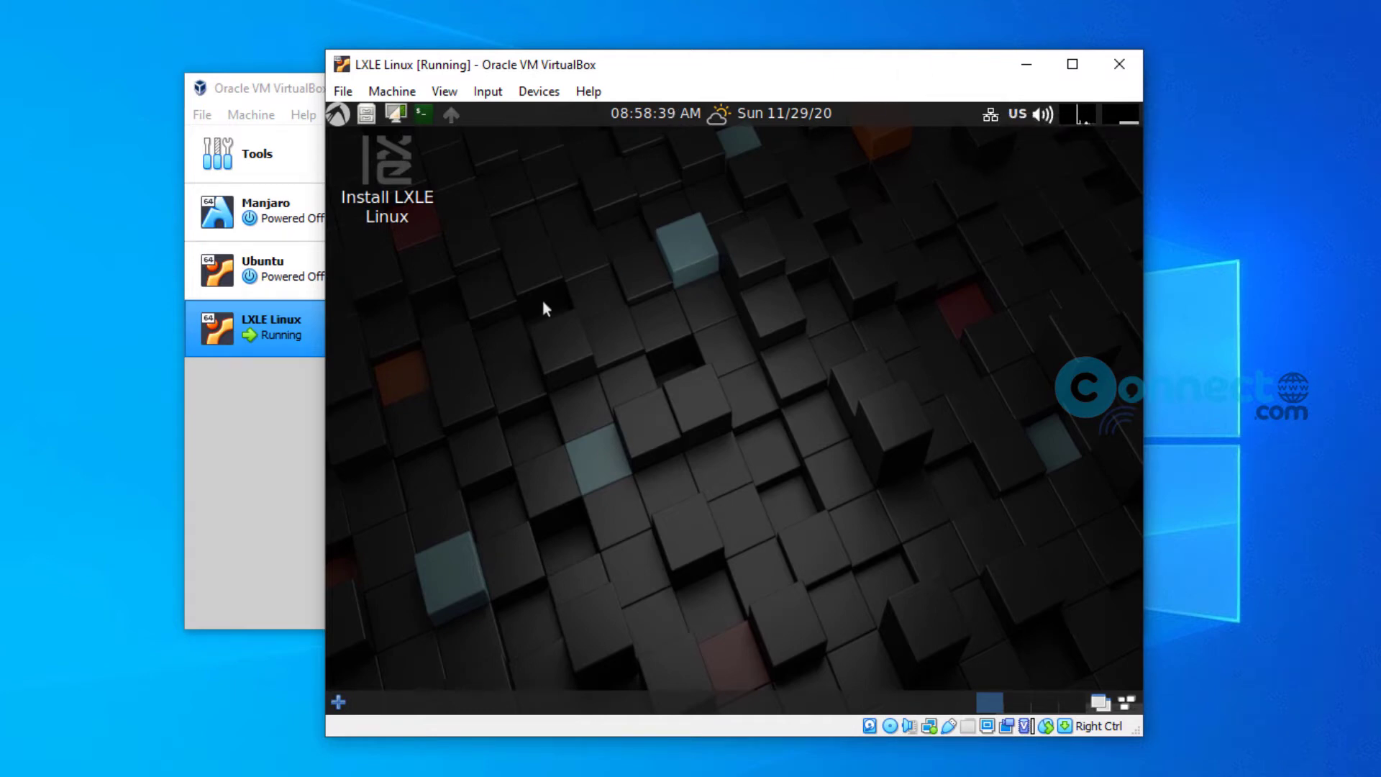
Step: Launch the Install LXLE Linux icon and accept English and the English (US) keyboard layout
double_click(411, 190)
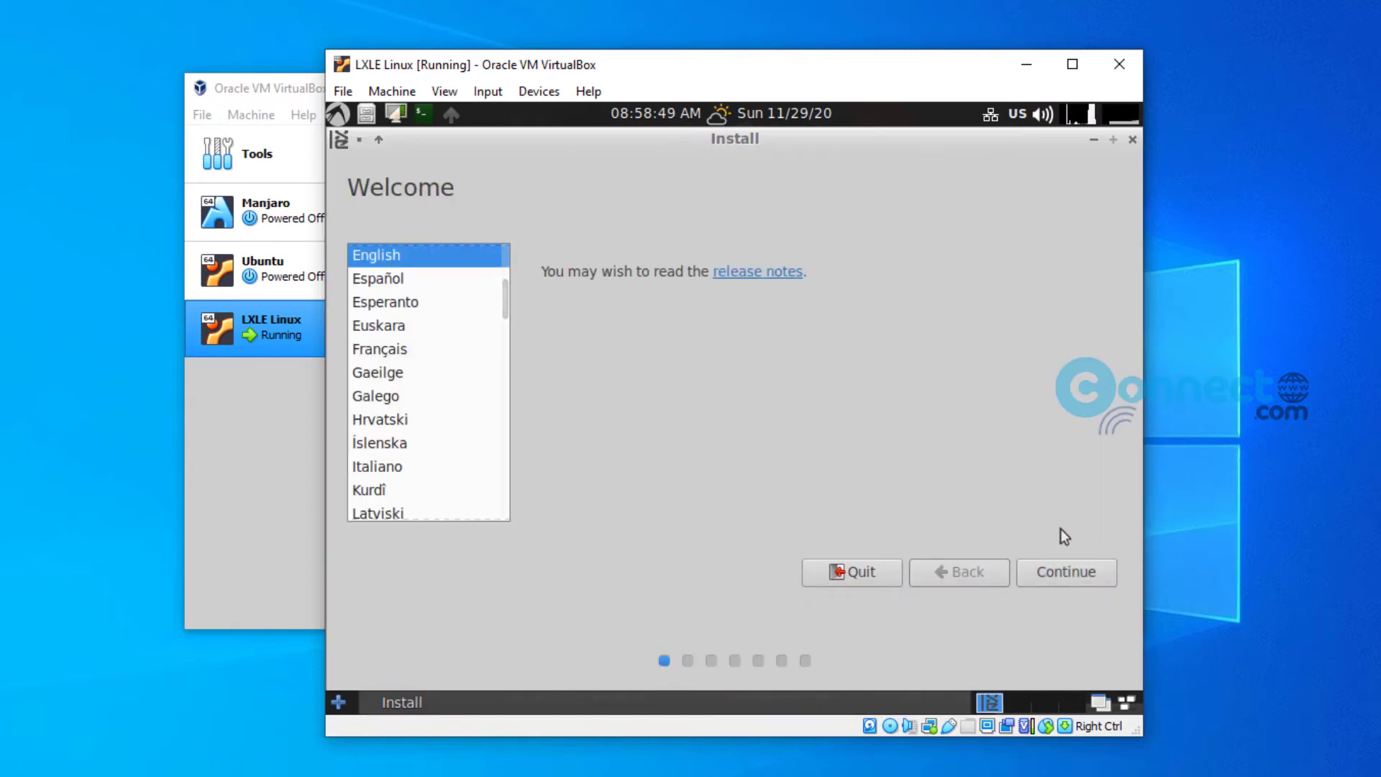
left_click(1072, 577)
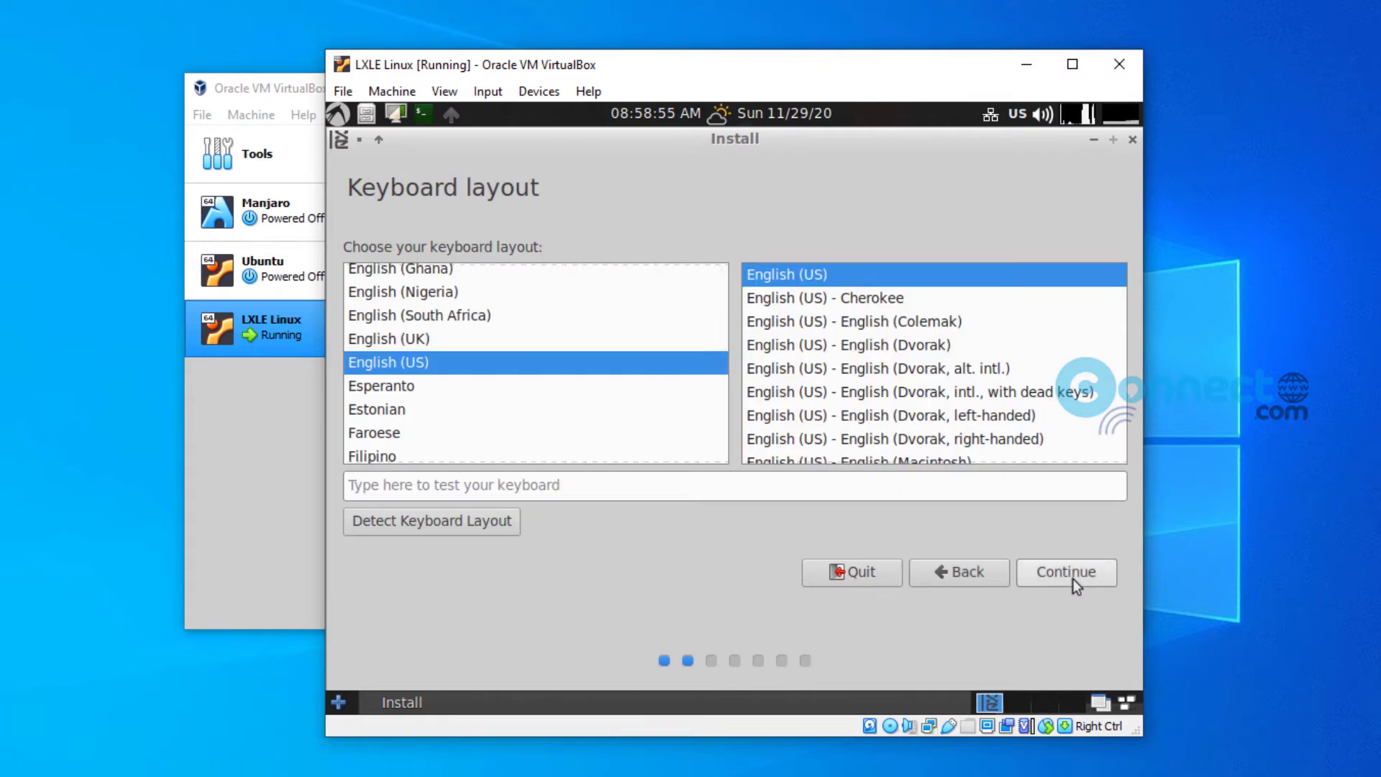
left_click(1077, 581)
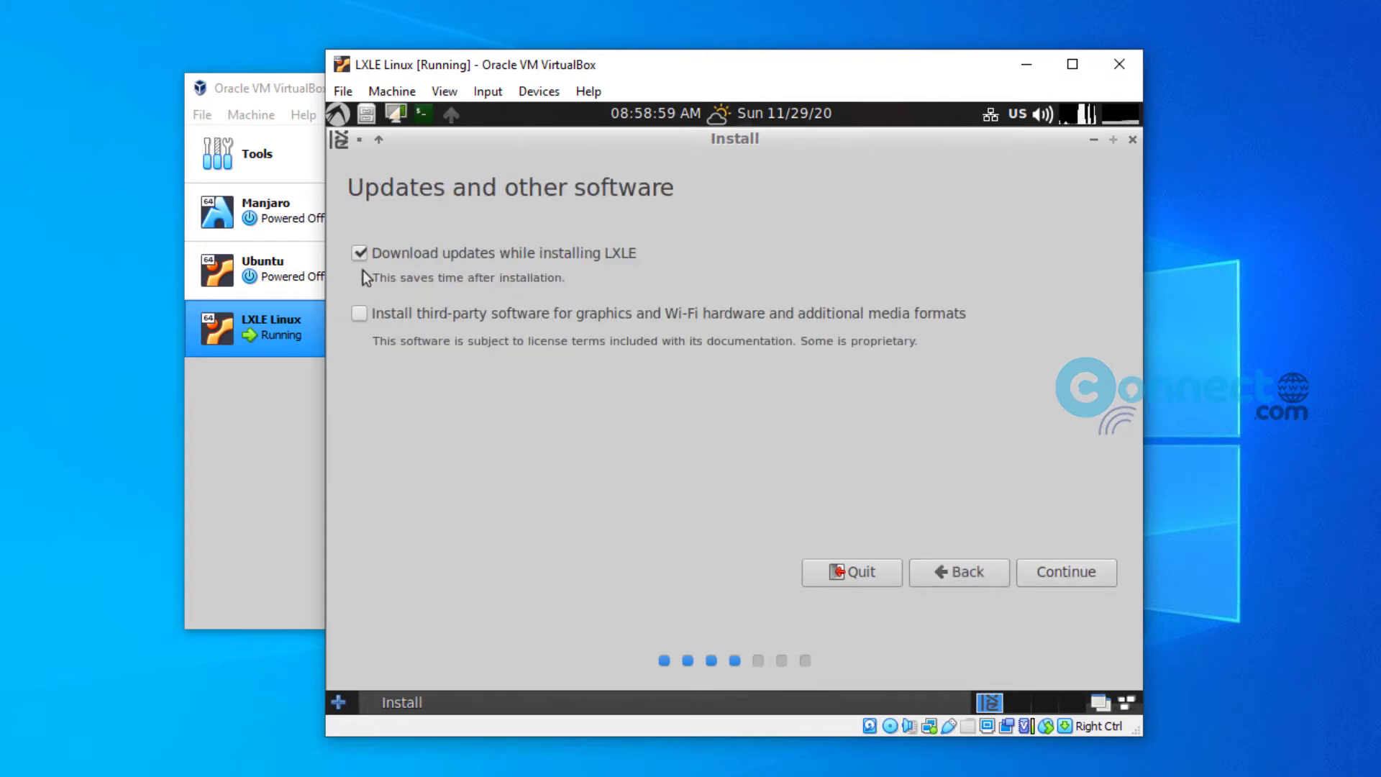
Step: Skip downloading updates, choose Erase disk and install LXLE, and confirm writing partition changes
left_click(359, 252)
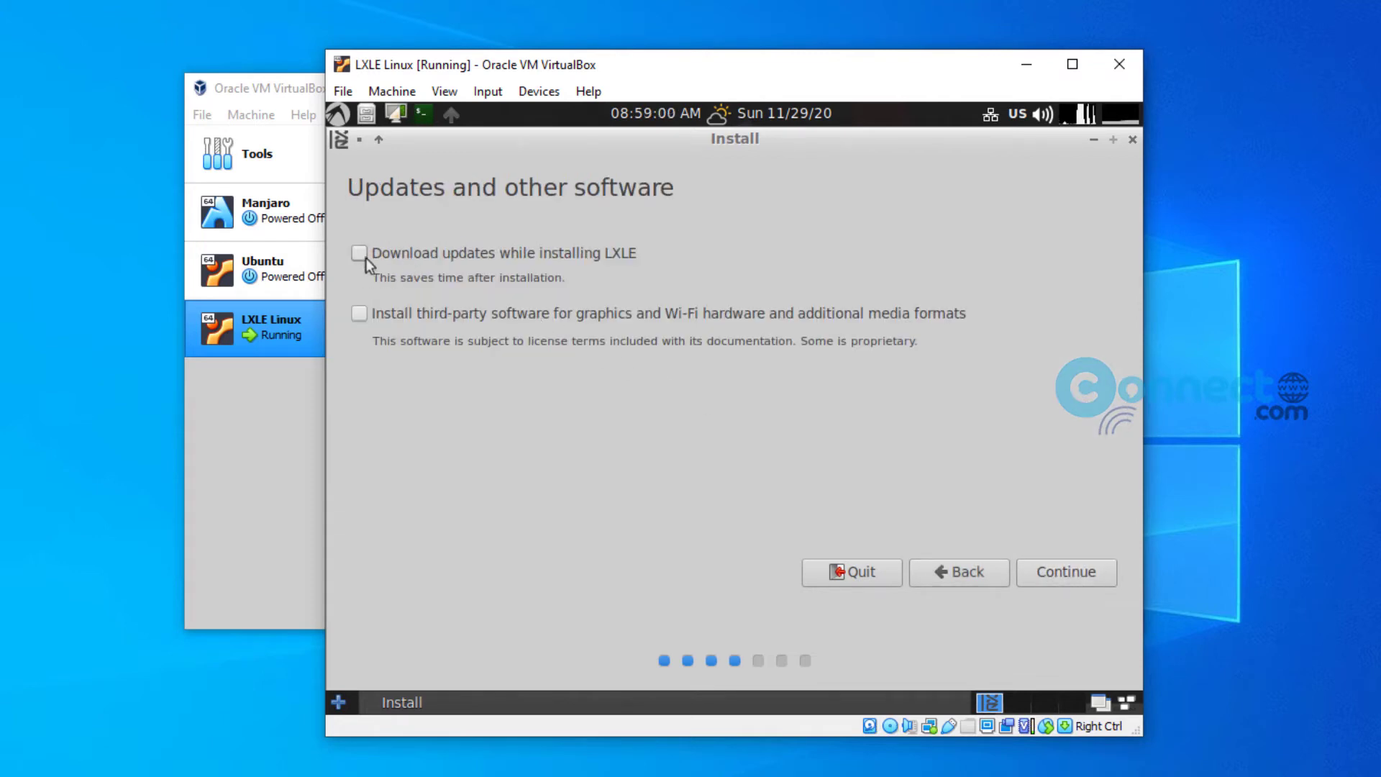
left_click(1048, 581)
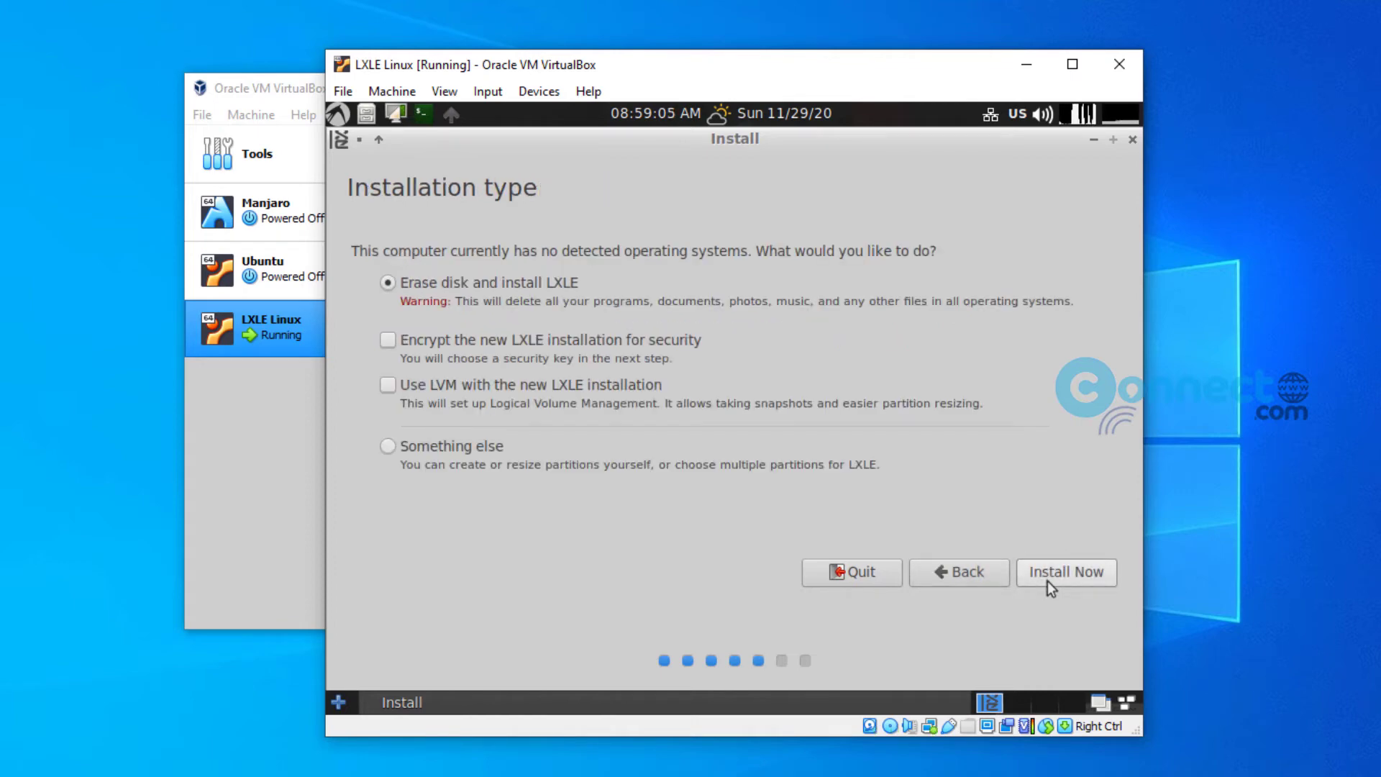
left_click(1048, 581)
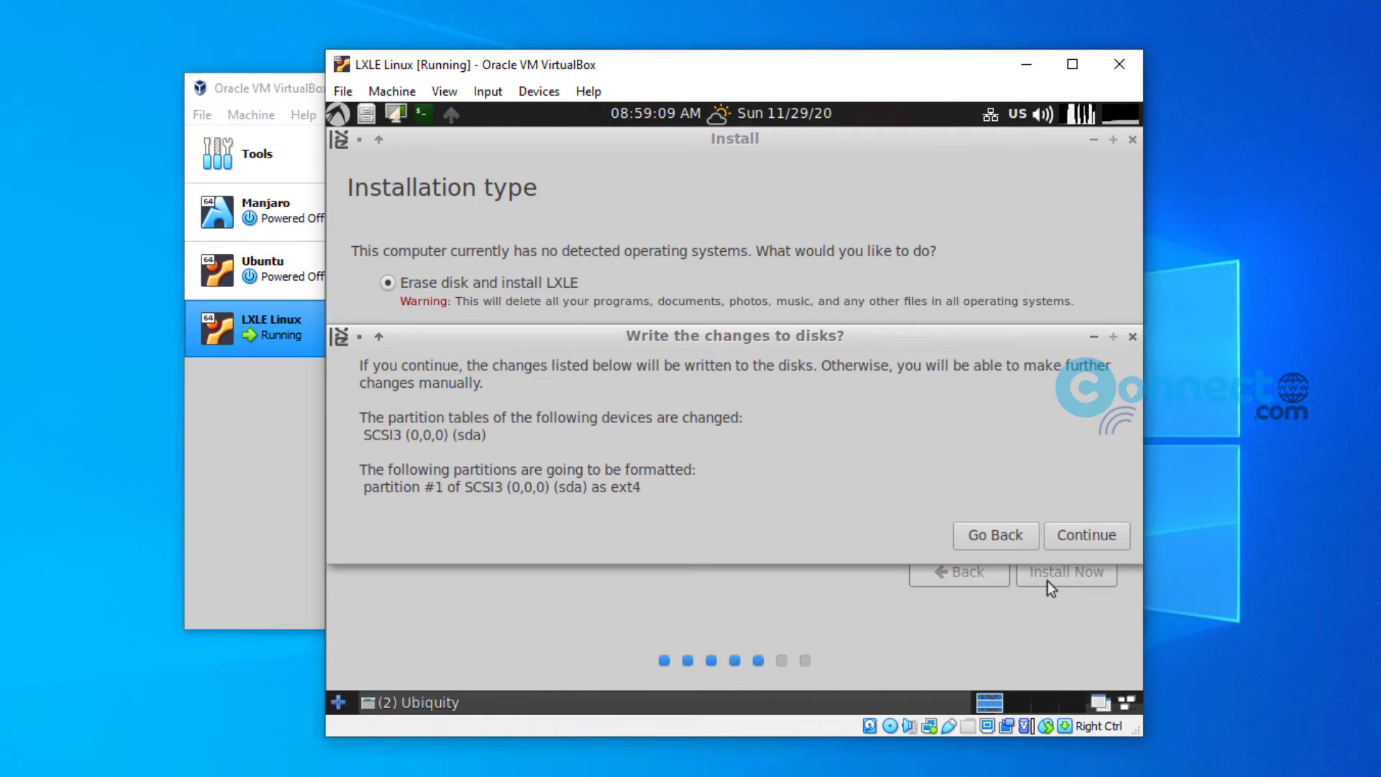
left_click(1075, 543)
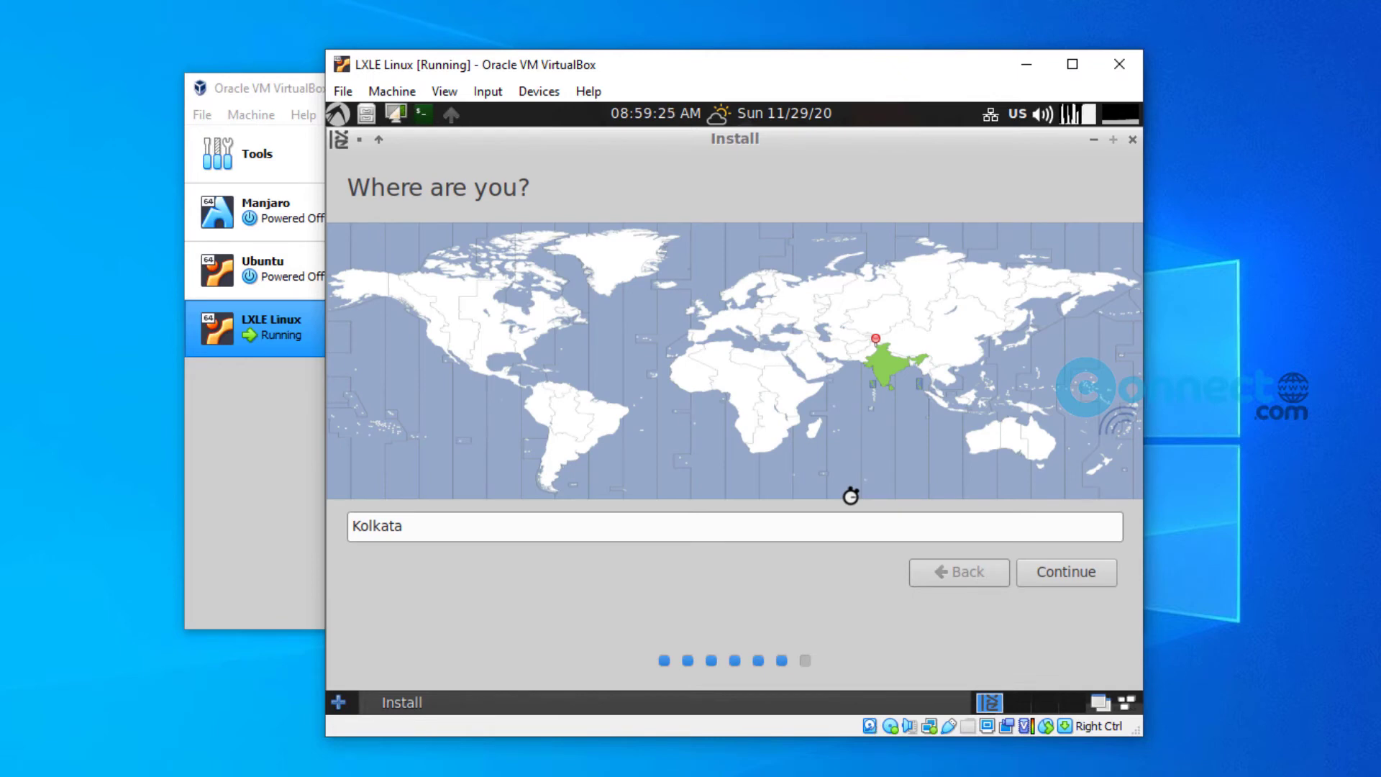
Step: Keep Kolkata time zone; enter user's name, computer name connectwww, username, password; enable automatic login
left_click(1043, 581)
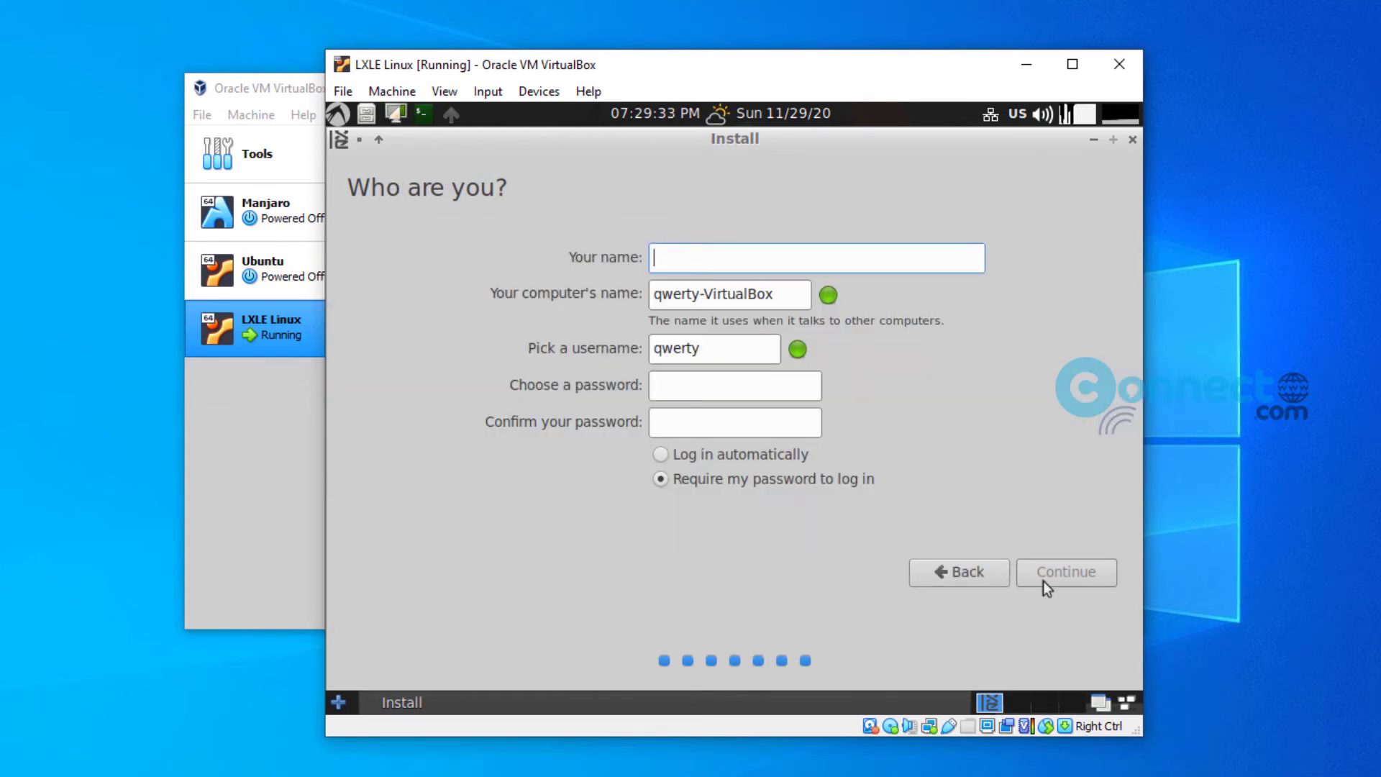
type("Man")
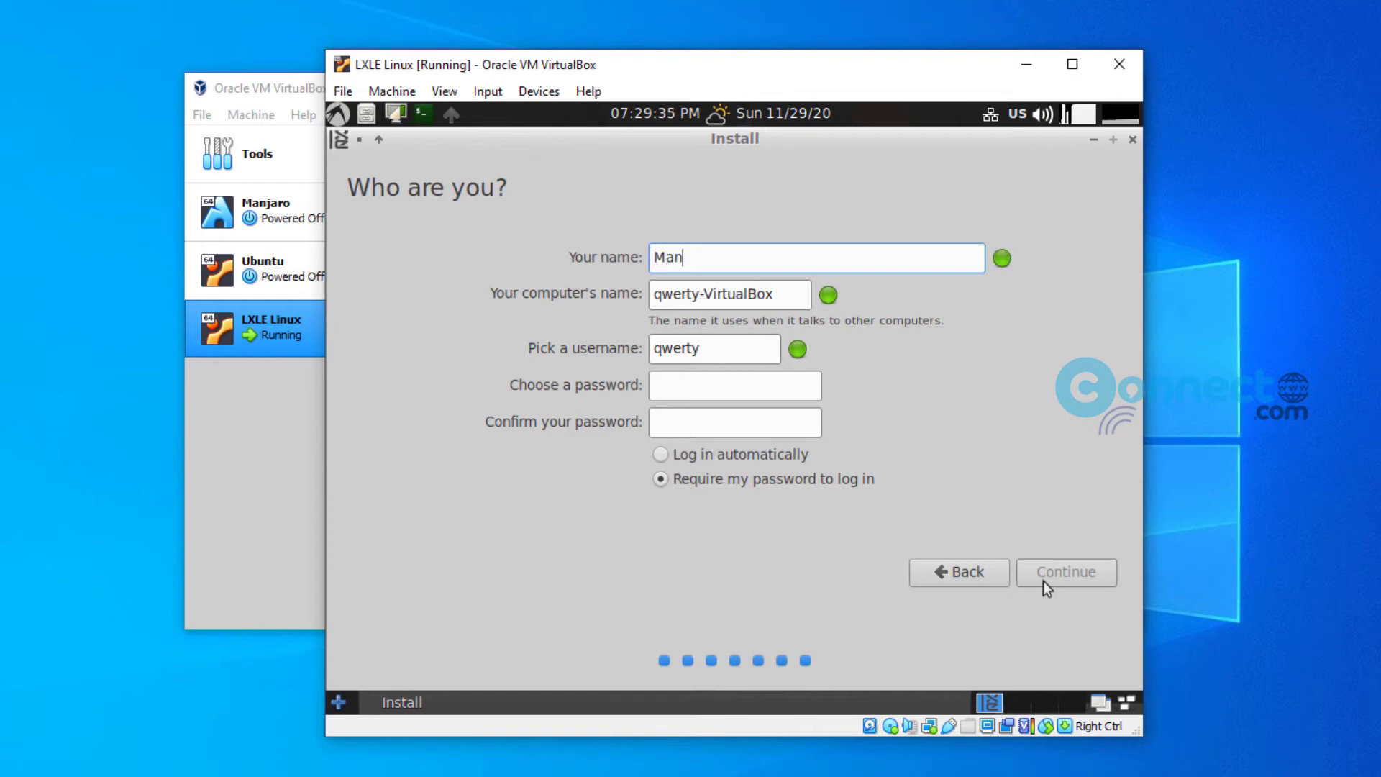
type("ikandan")
key("Tab")
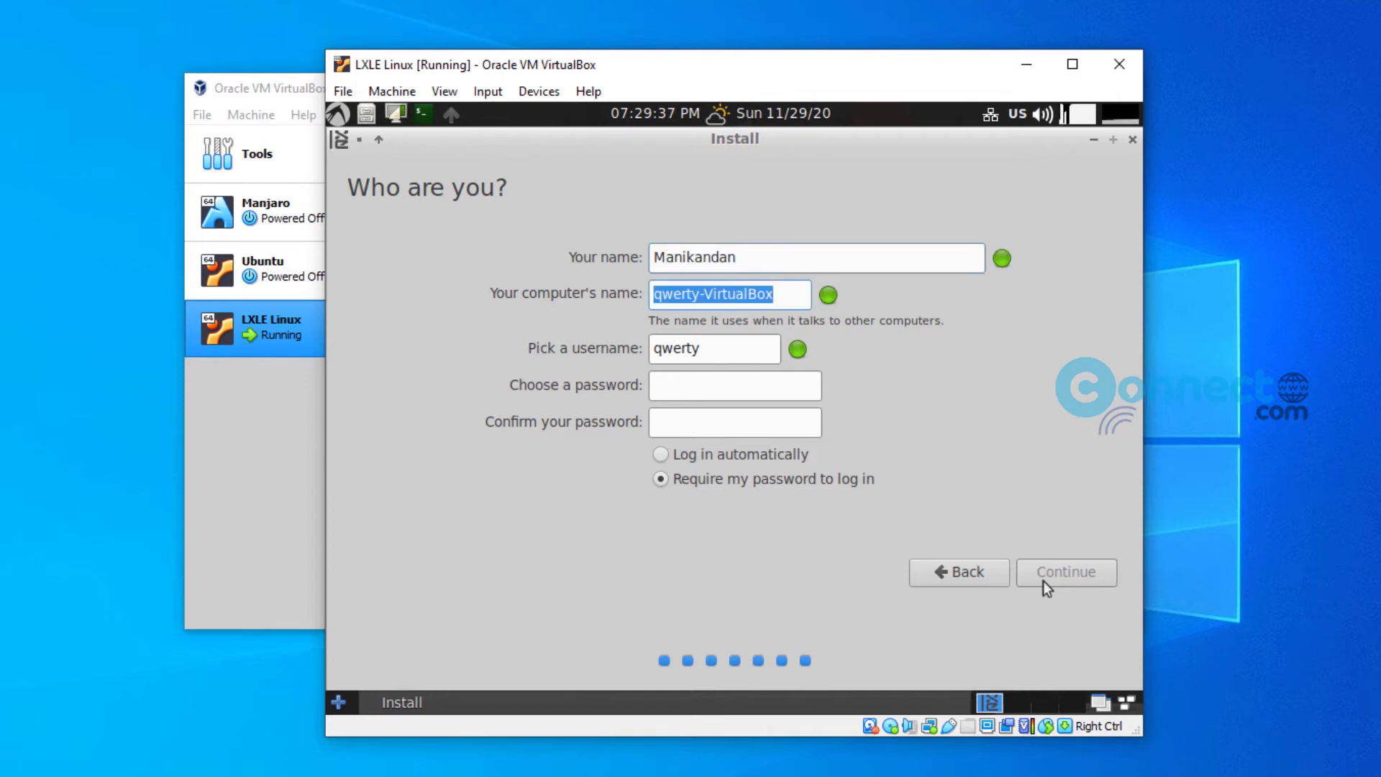
type("connectwww")
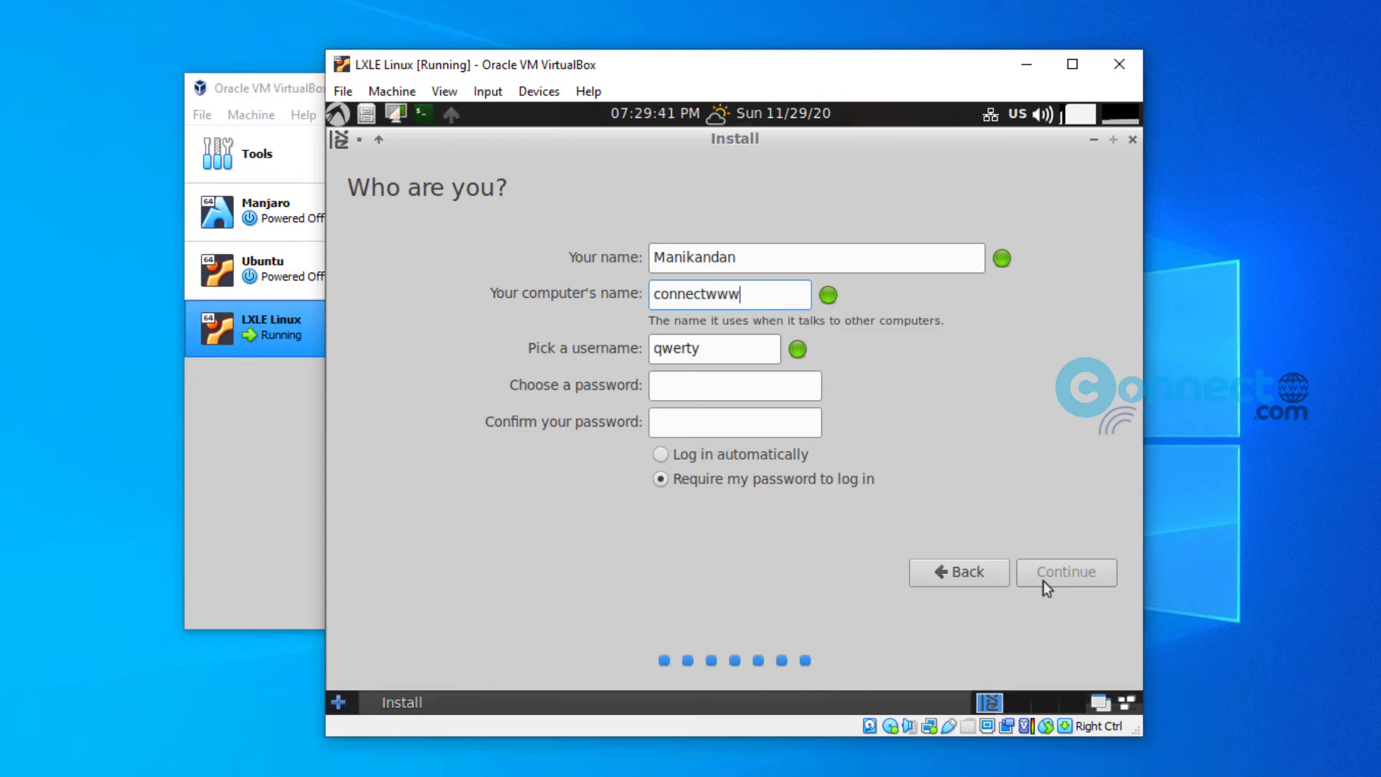
key("Tab")
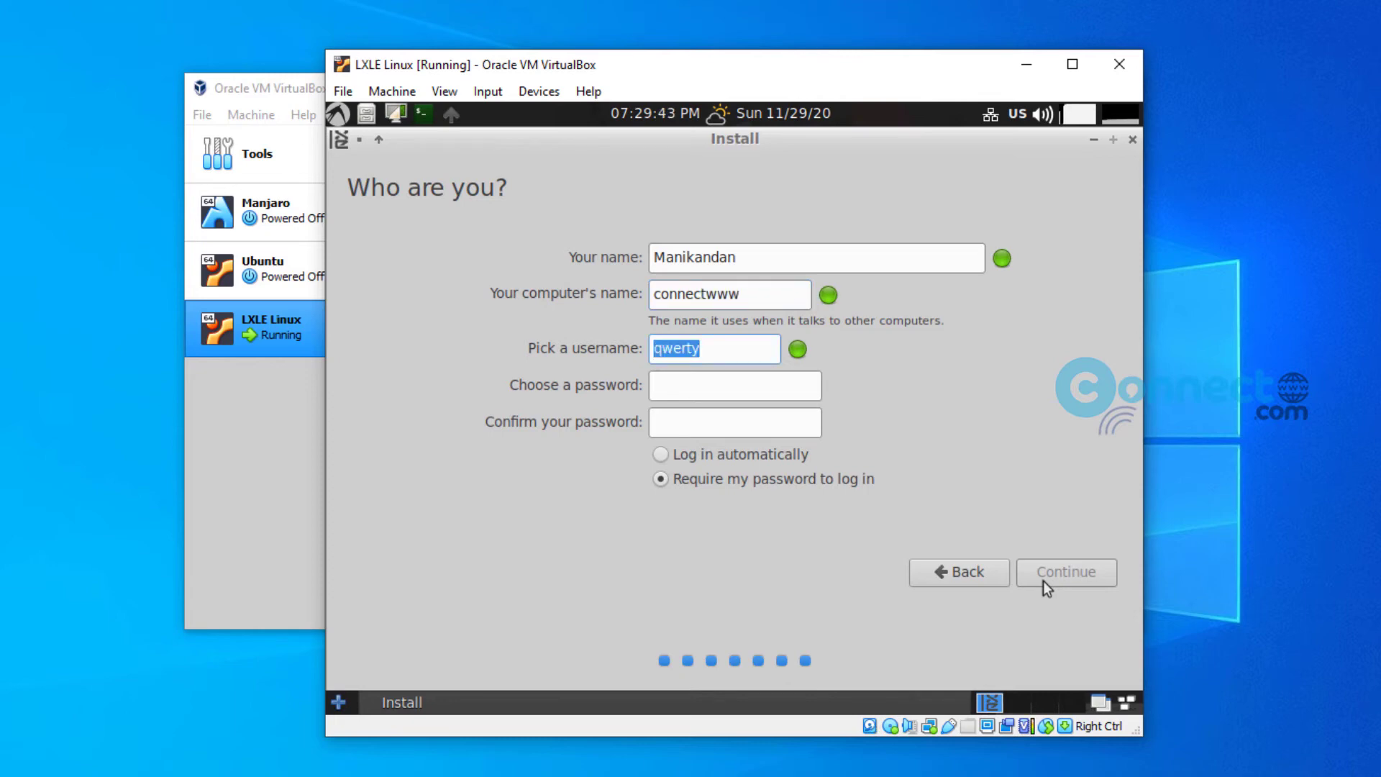
type("manikand")
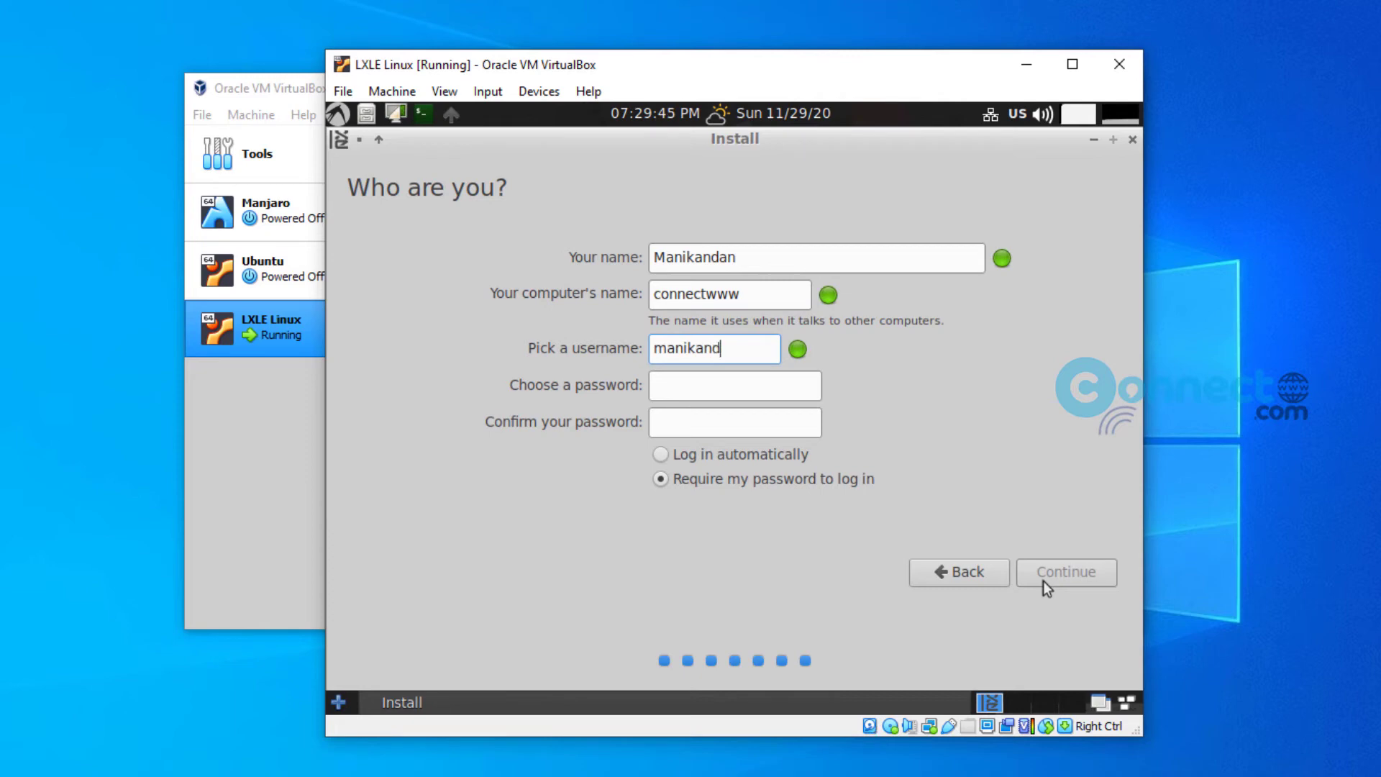
type("an")
key("Tab")
type("123456")
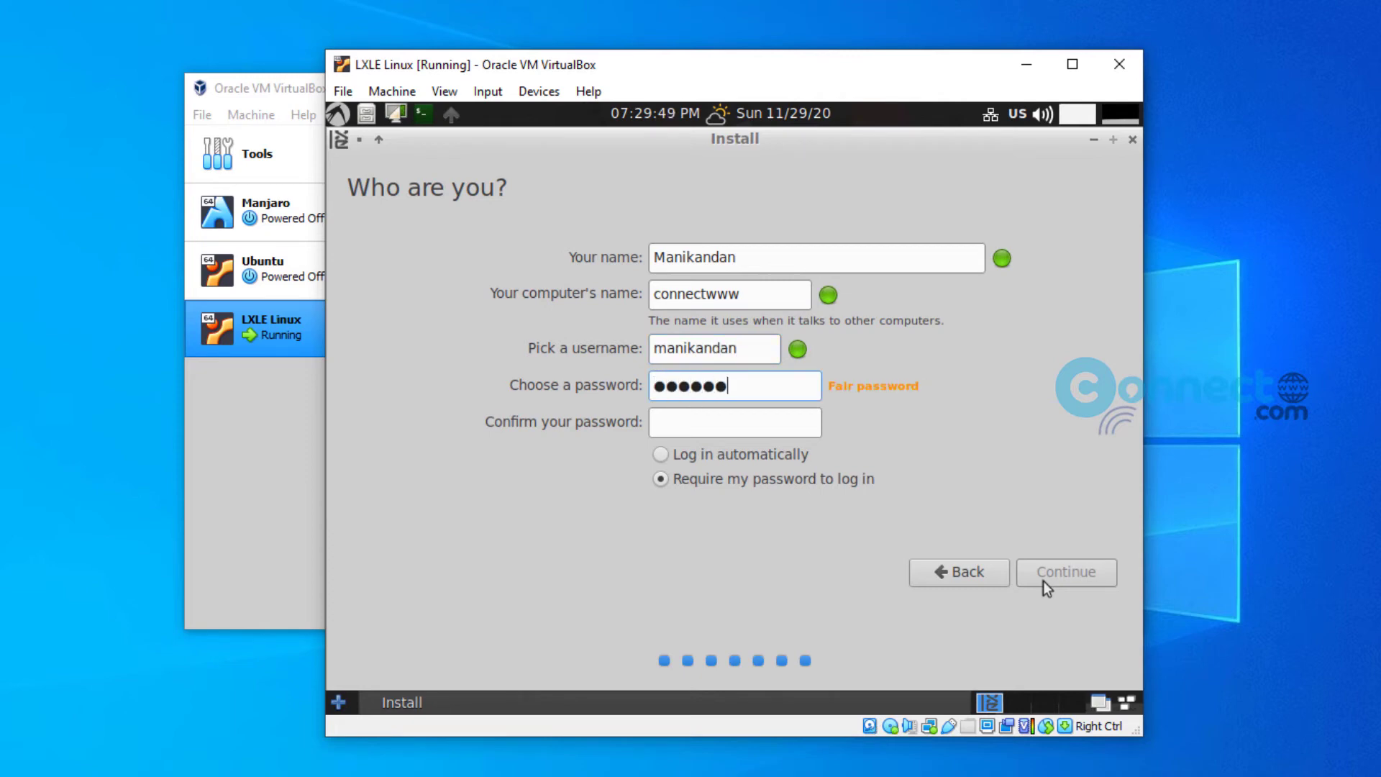
type("7812345678")
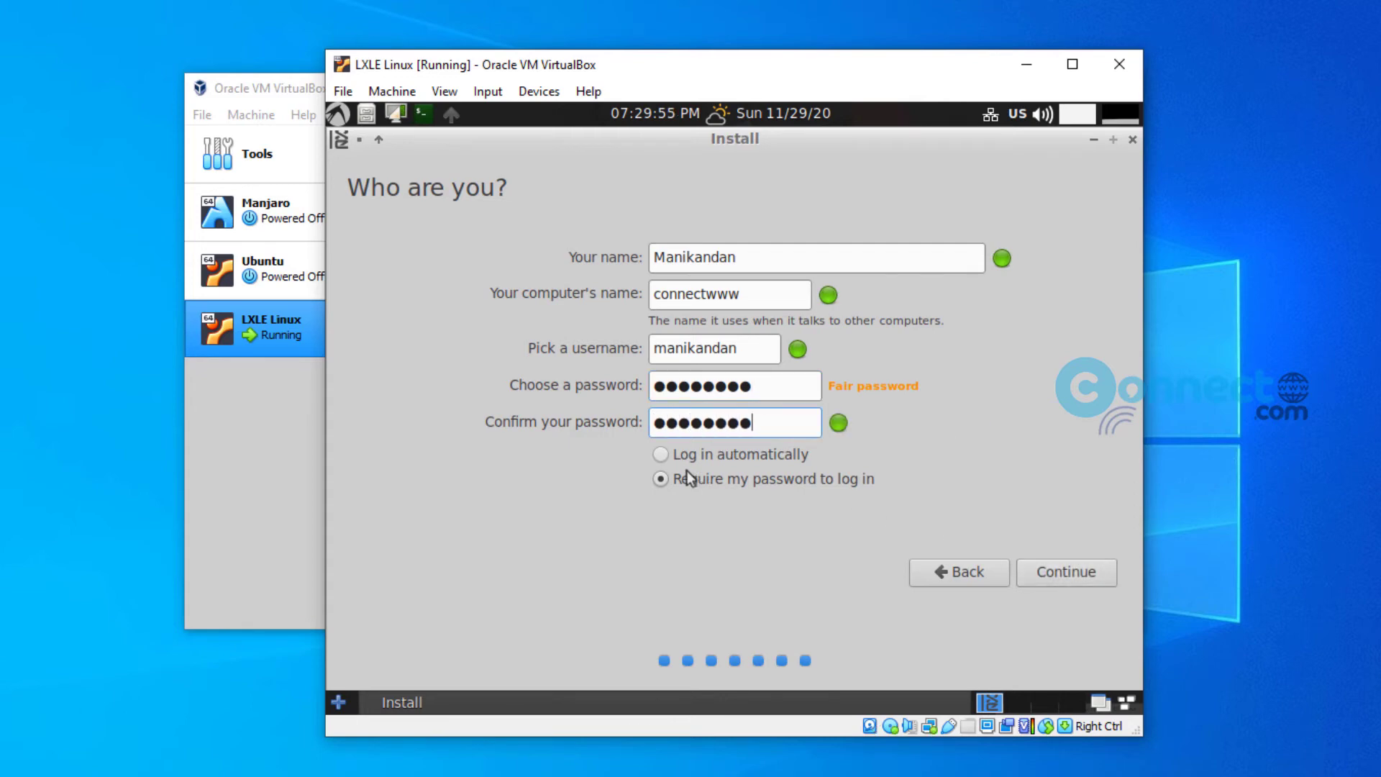
left_click(661, 455)
left_click(1046, 582)
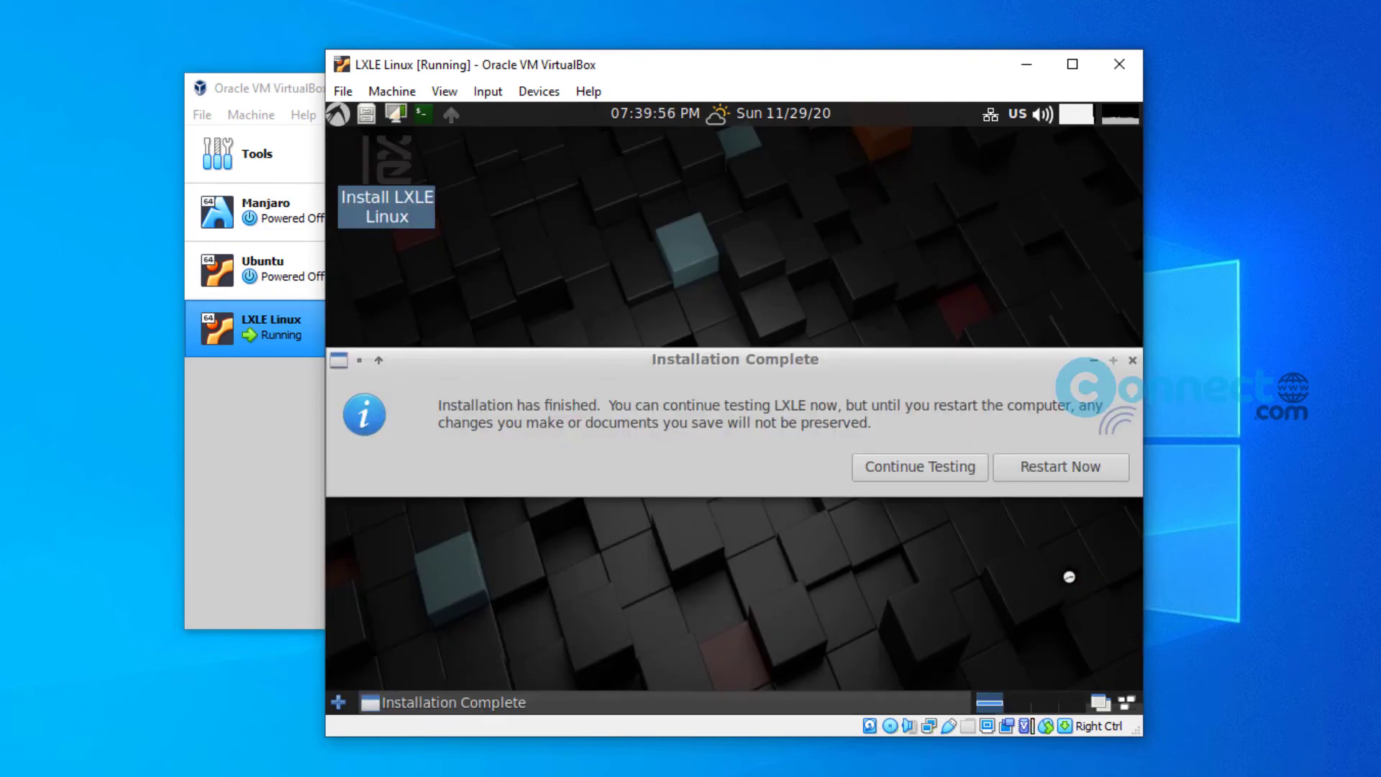
Step: Restart the VM from the Installation Complete dialog and close the mouse integration notice
left_click(1076, 474)
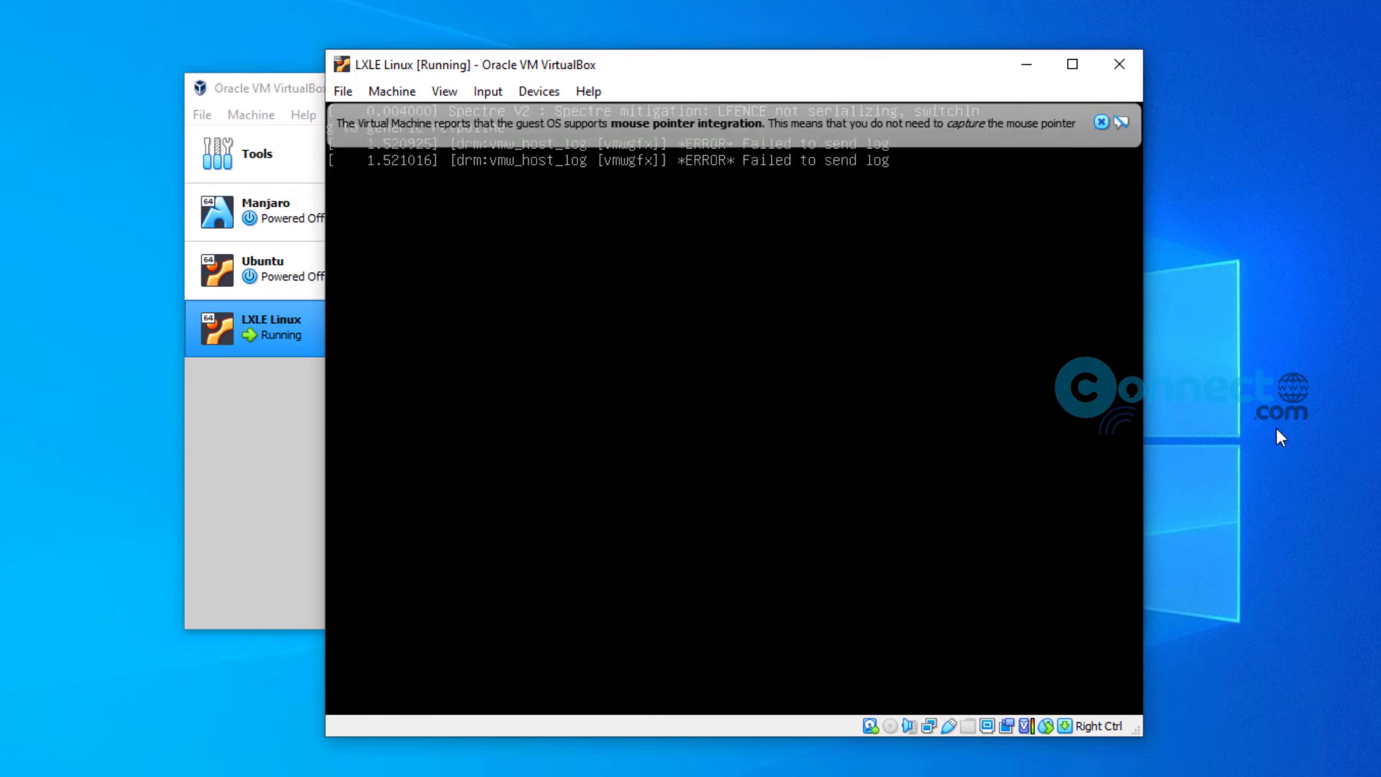
left_click(1102, 121)
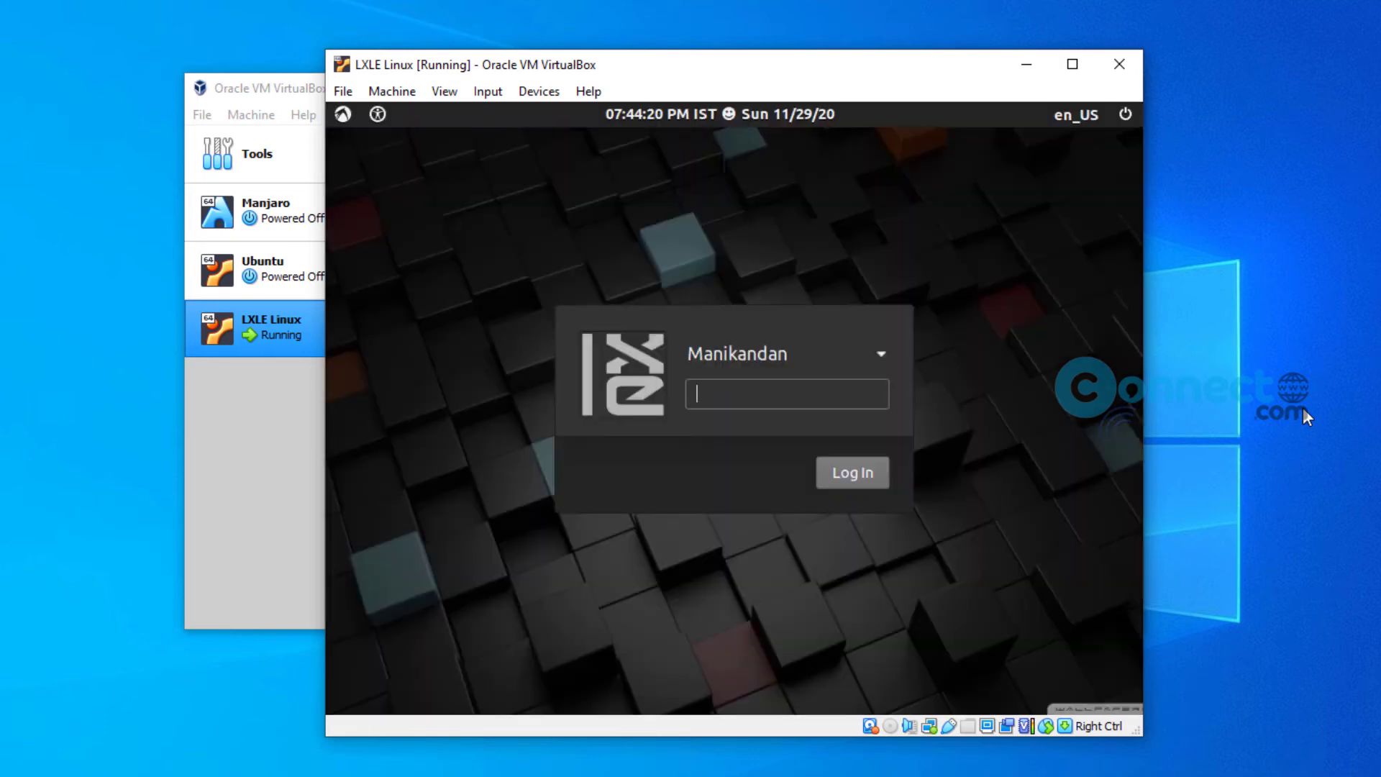
Step: Enter the account password at the LXLE login screen to reach the desktop
type("********")
key("Return")
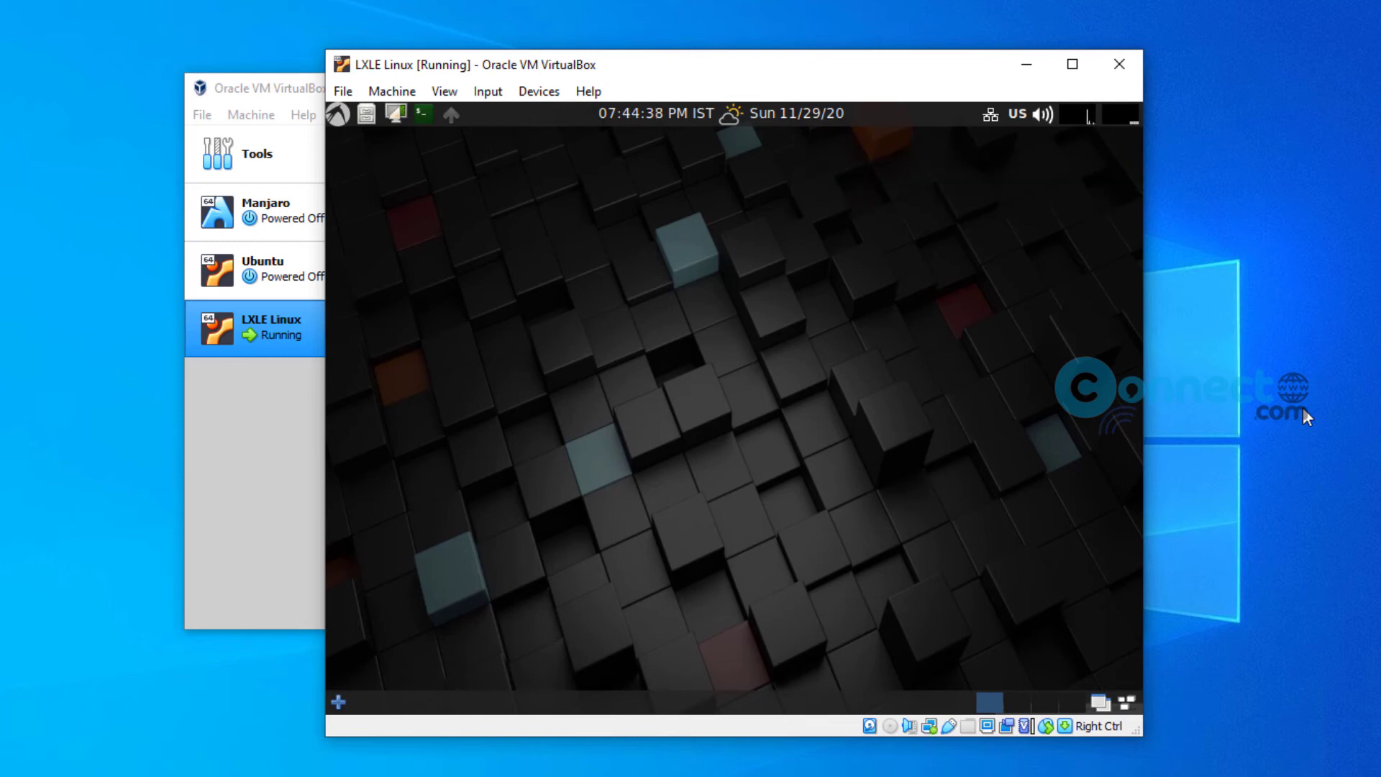
Step: Switch the LXLE VM window to VirtualBox full-screen mode
left_click(445, 90)
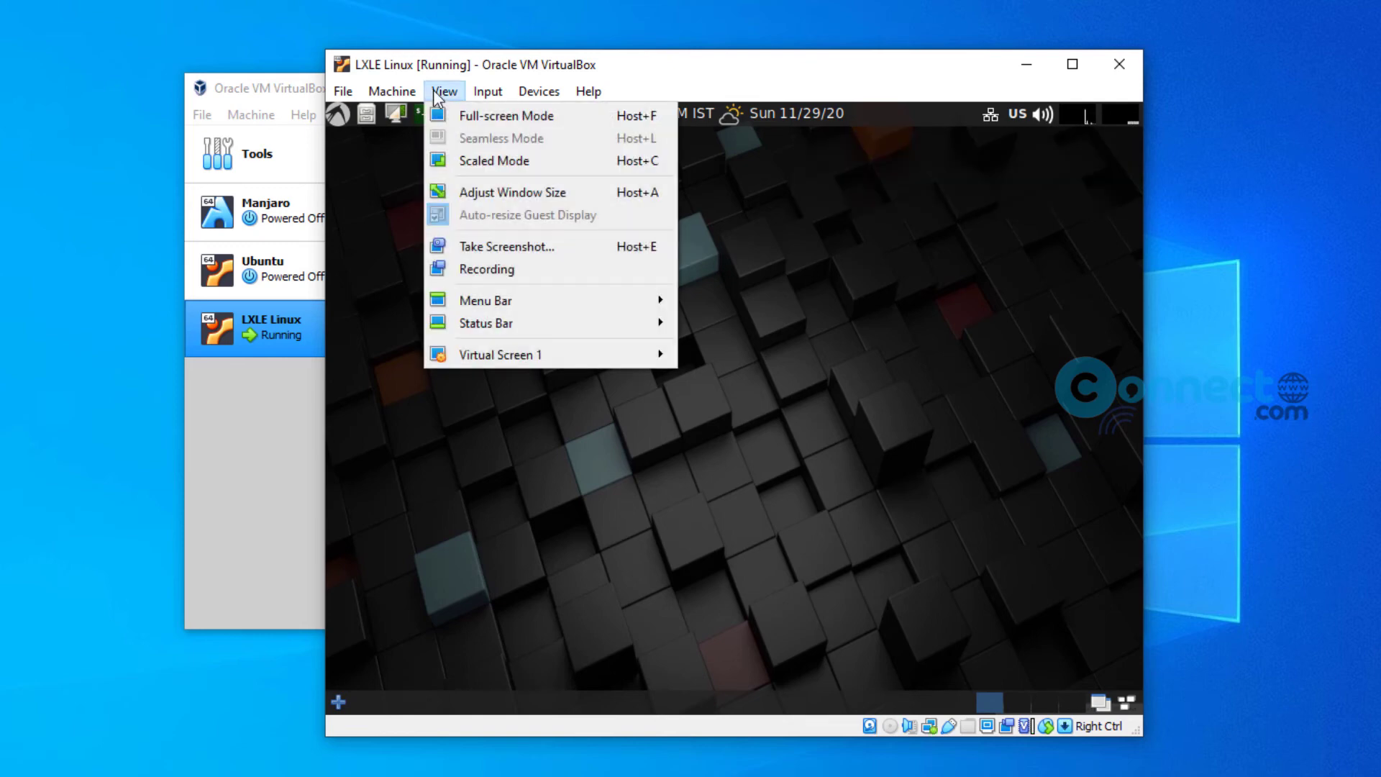
left_click(491, 114)
left_click(706, 483)
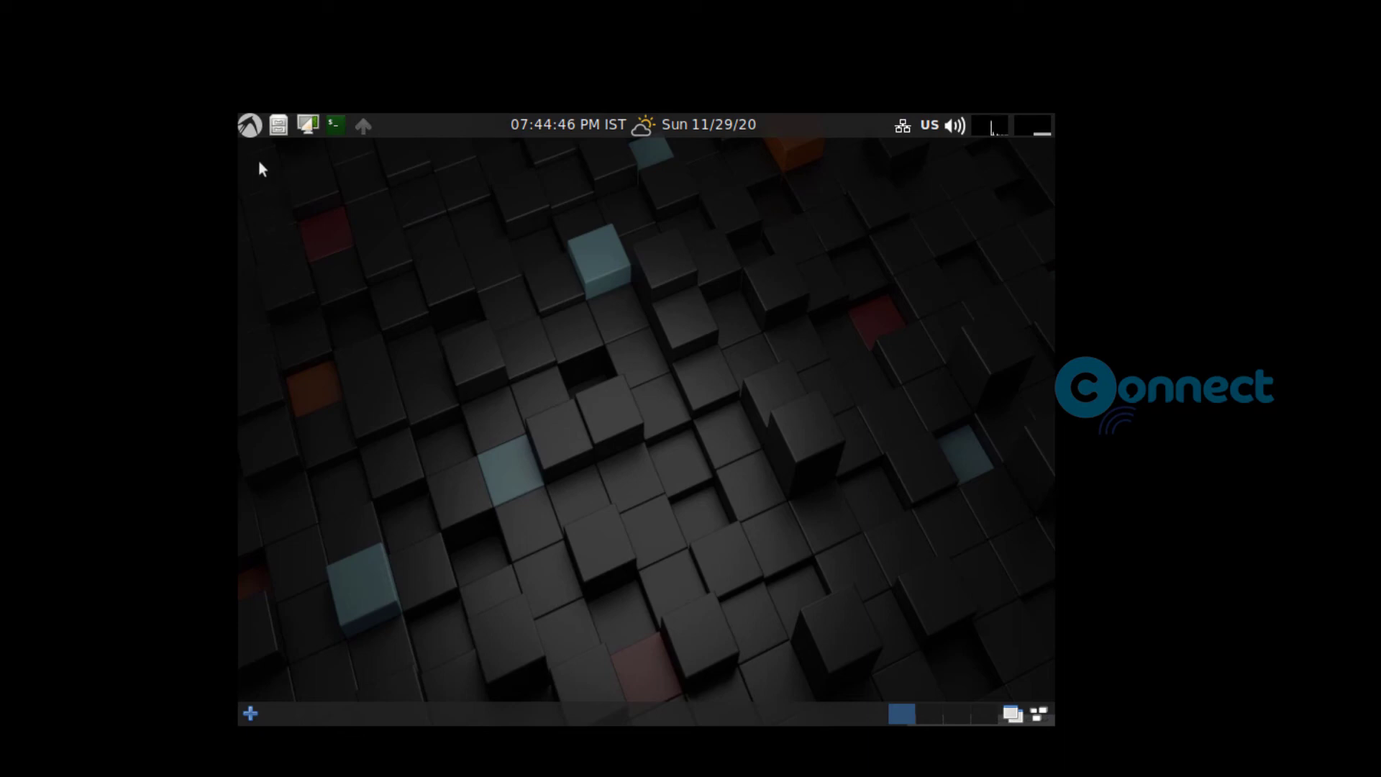
Step: Launch Monitor Settings from the LXLE menu under Control Menu > Hardware
left_click(251, 126)
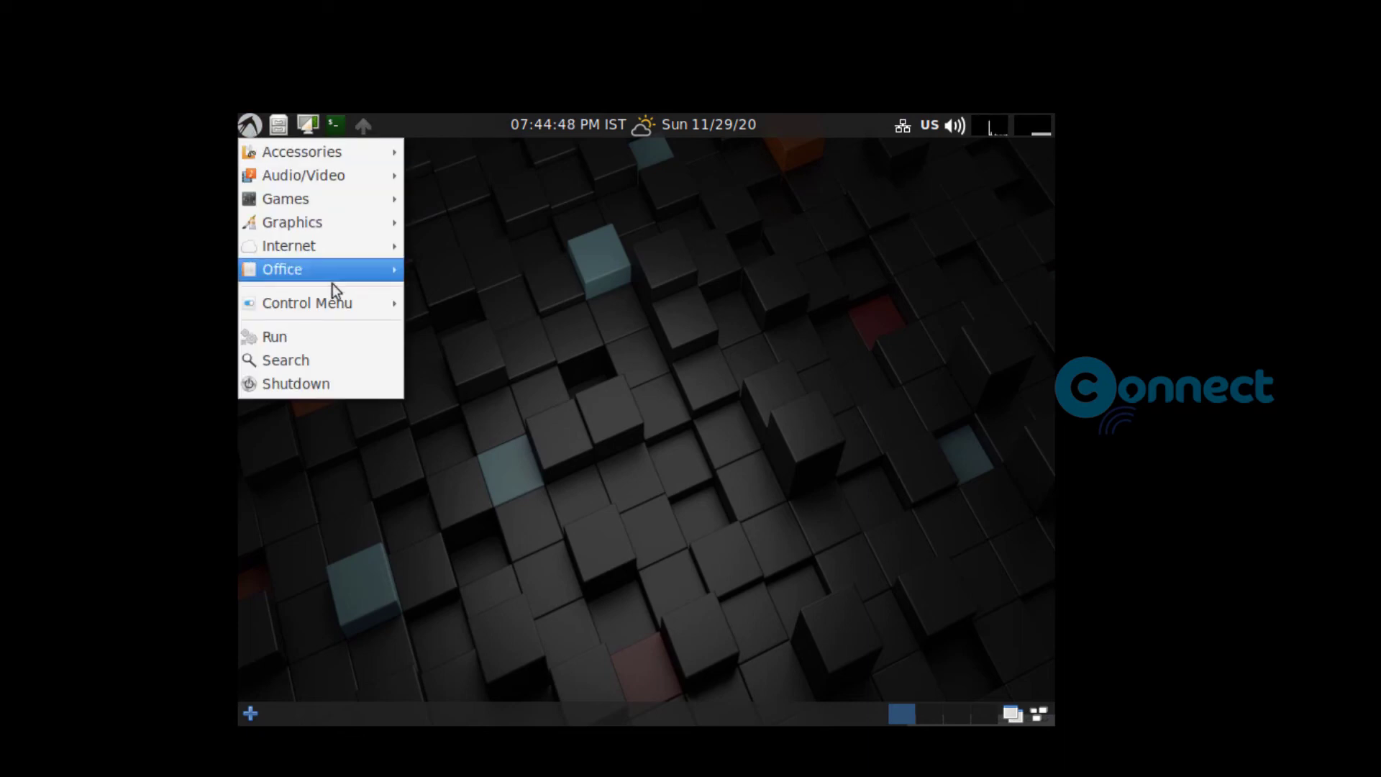
mouse_move(357, 308)
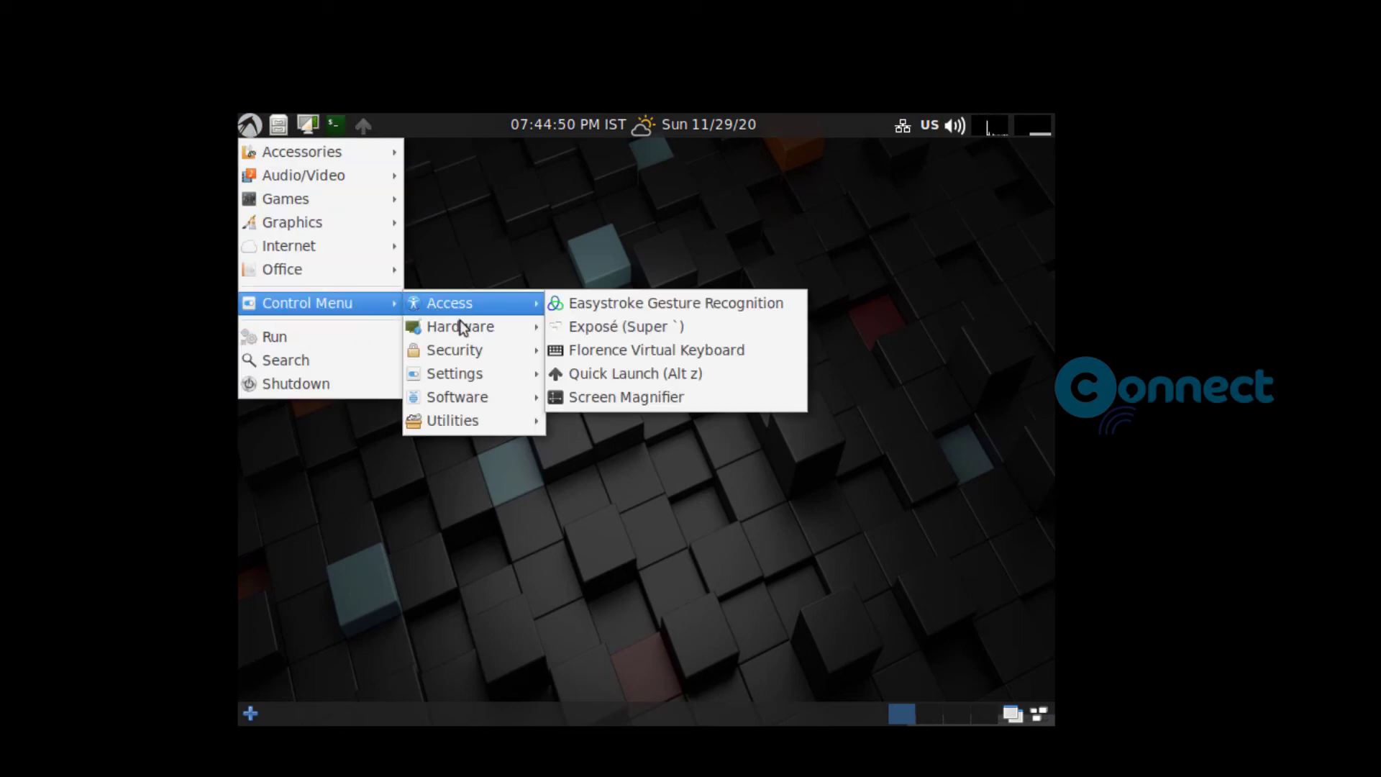
mouse_move(476, 327)
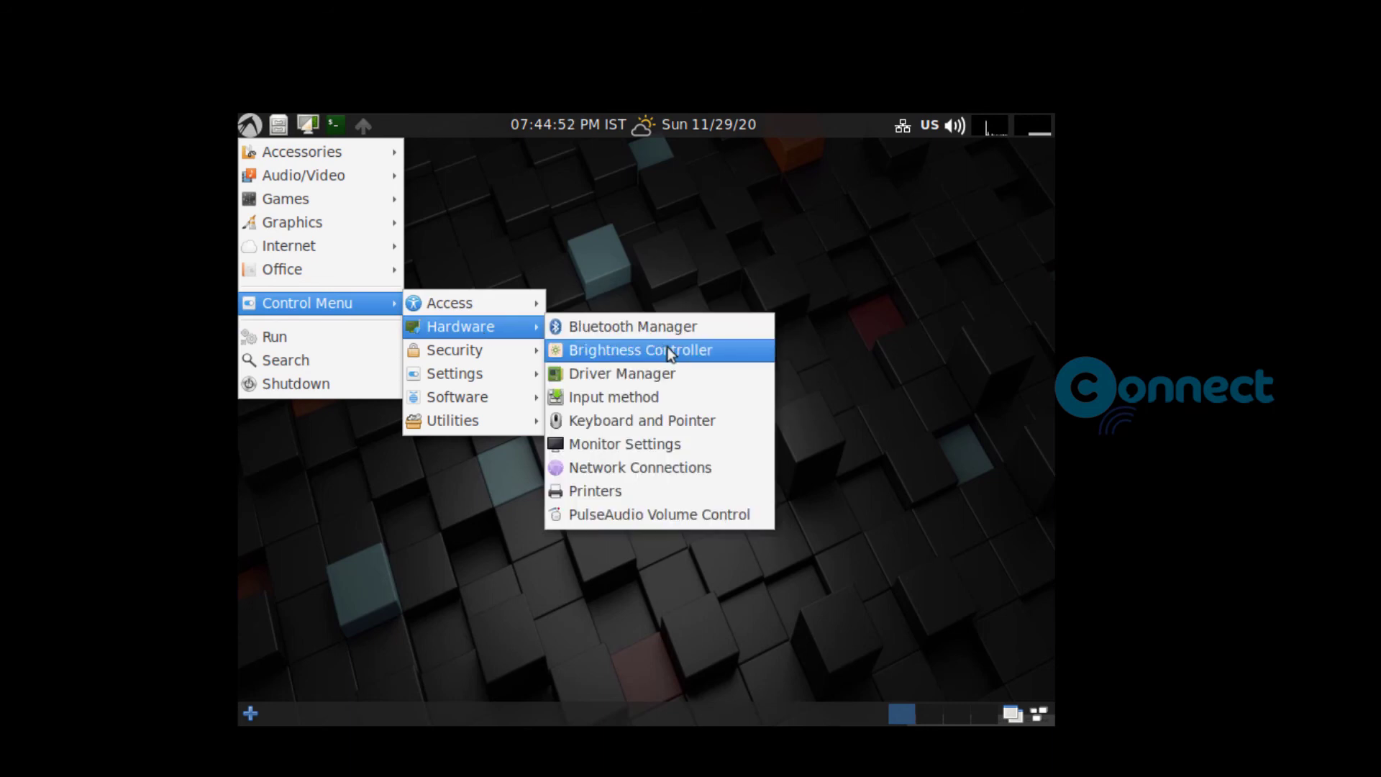
left_click(702, 444)
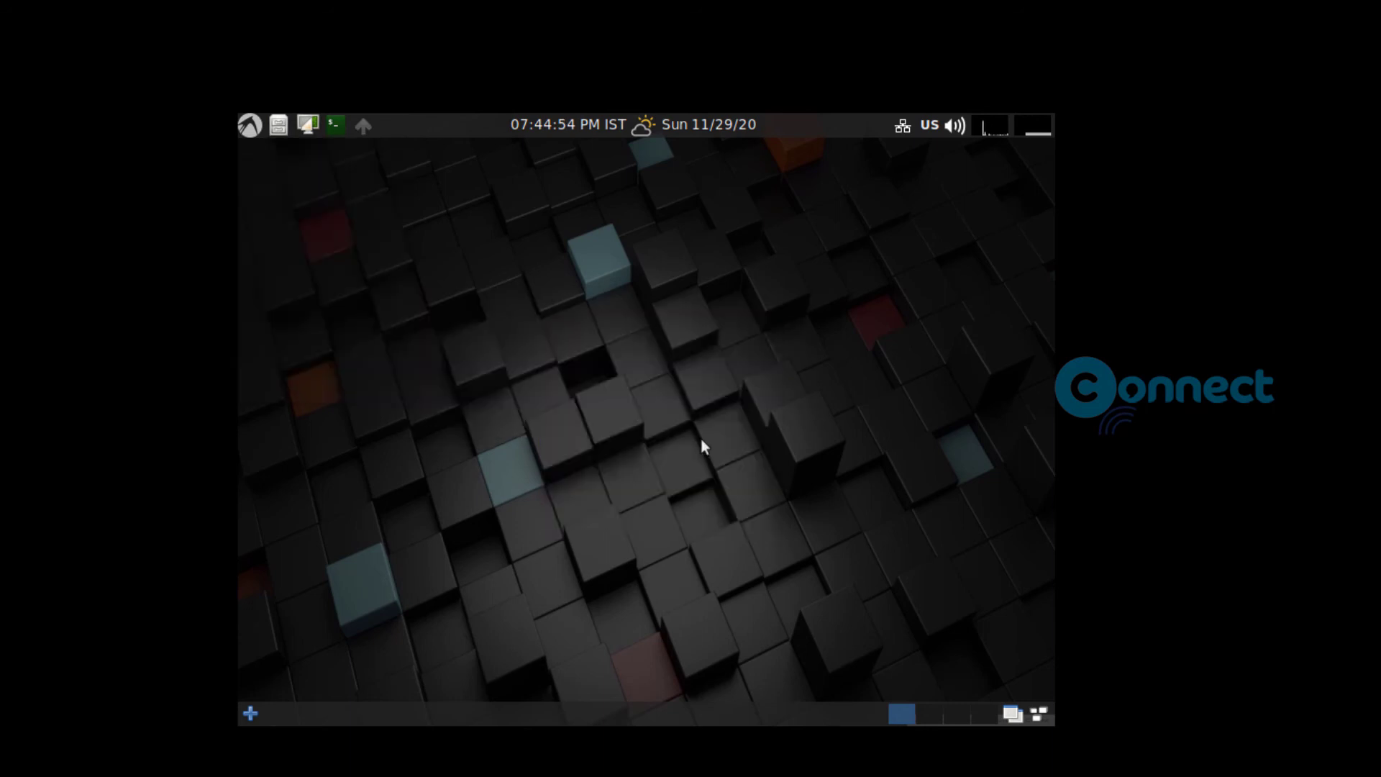
Step: Apply and keep the 1680x1050 resolution in Display Settings, then close the window
left_click(695, 439)
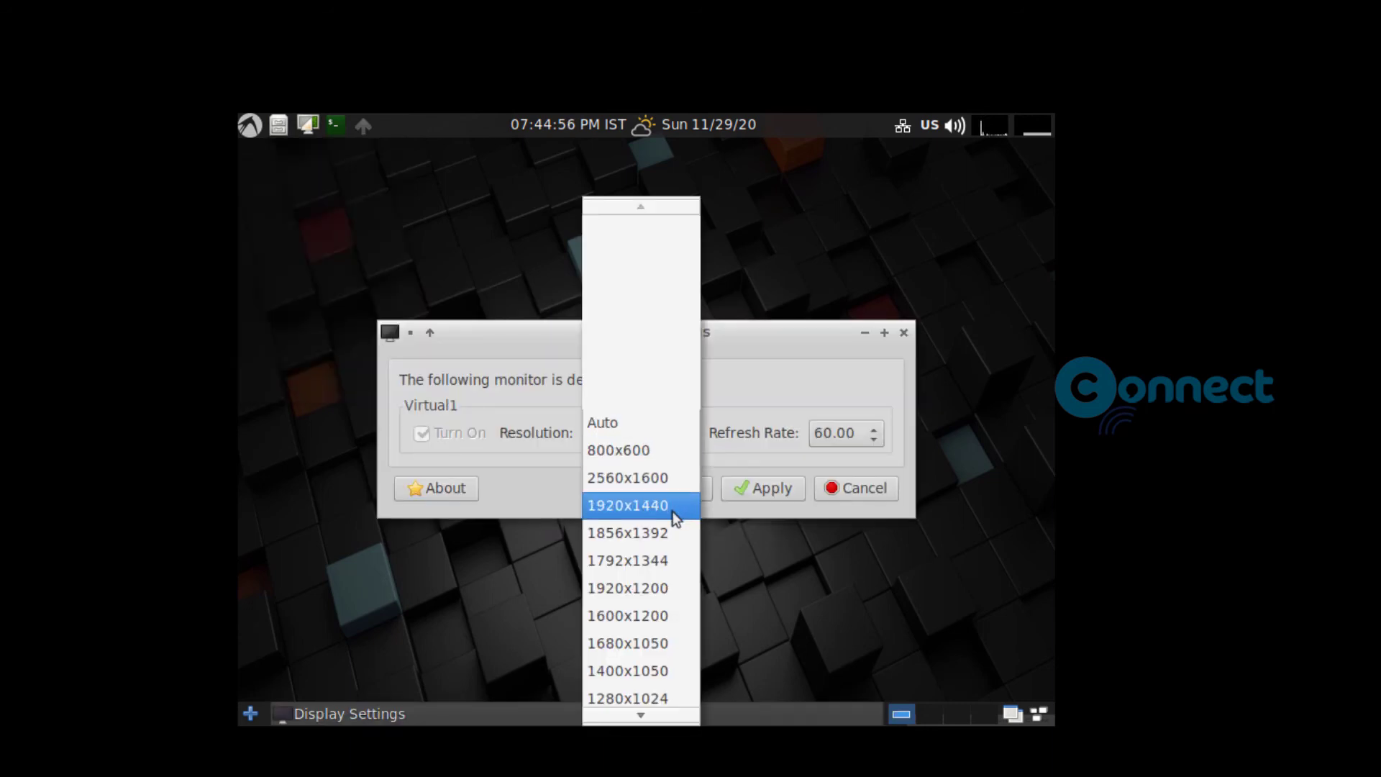
scroll(675, 518, "down", 1)
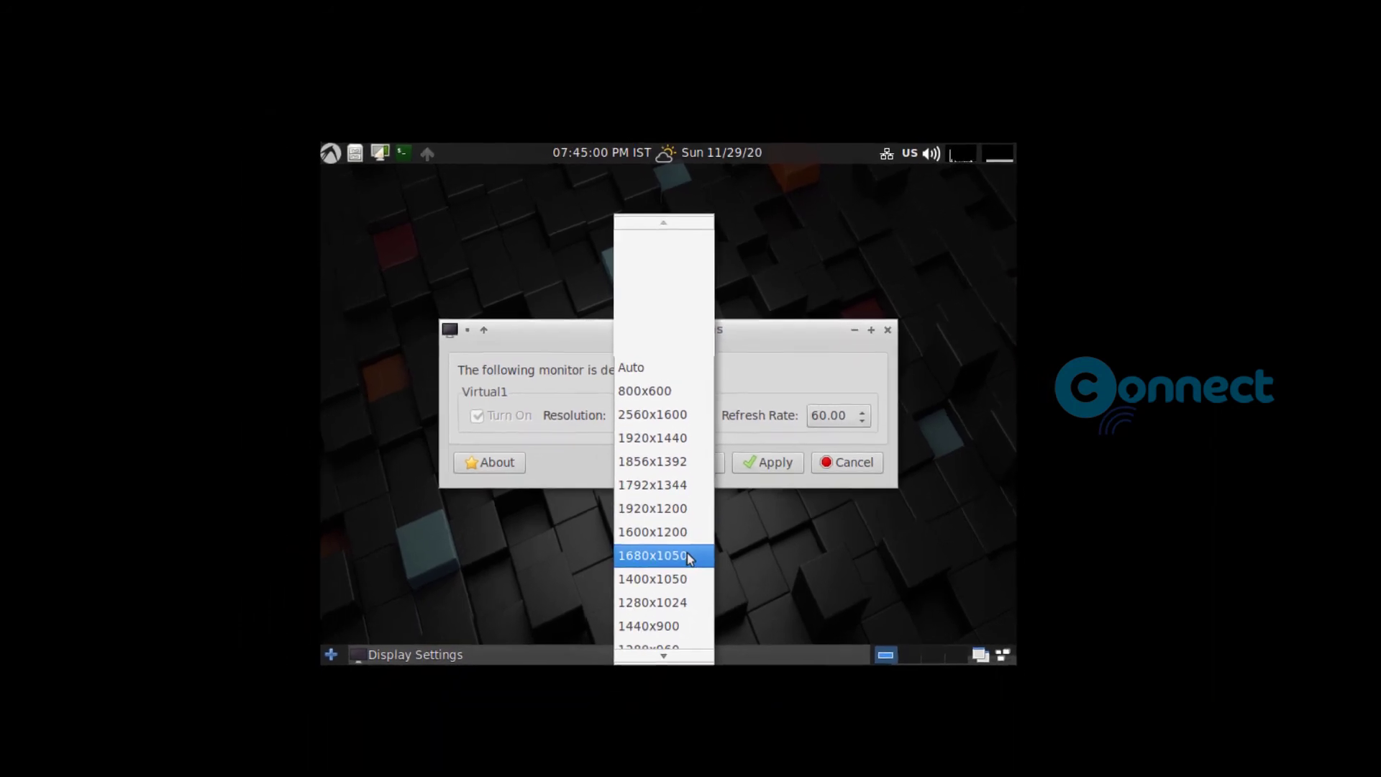
left_click(687, 556)
left_click(769, 461)
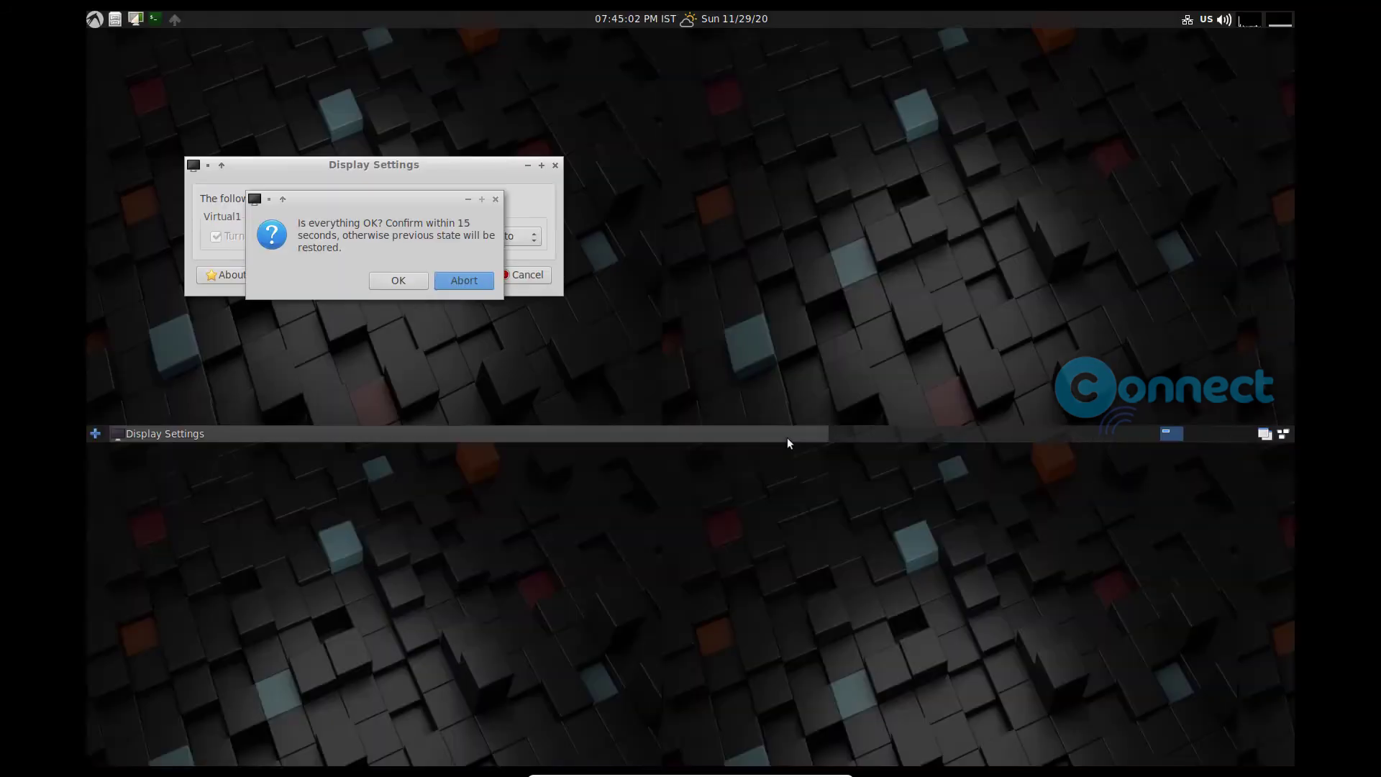
left_click(399, 280)
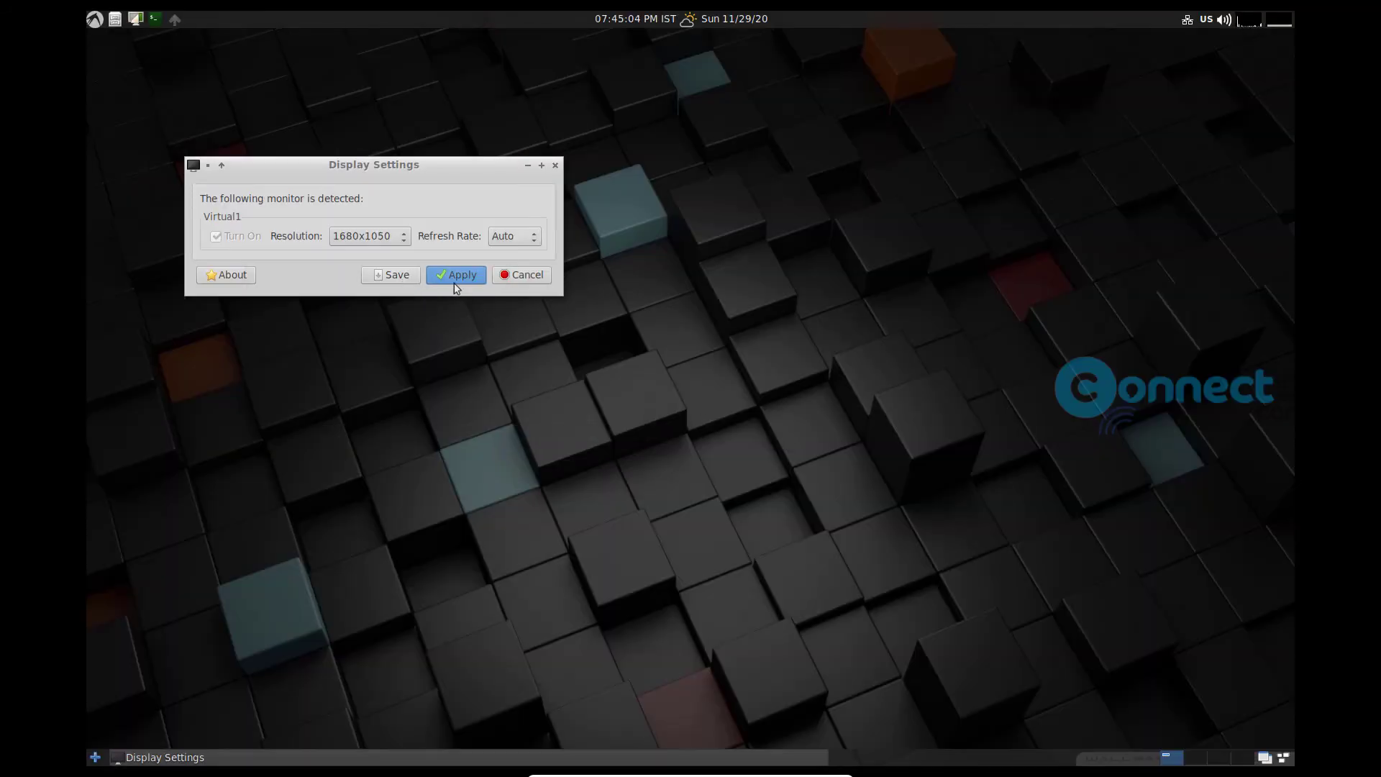
left_click(554, 166)
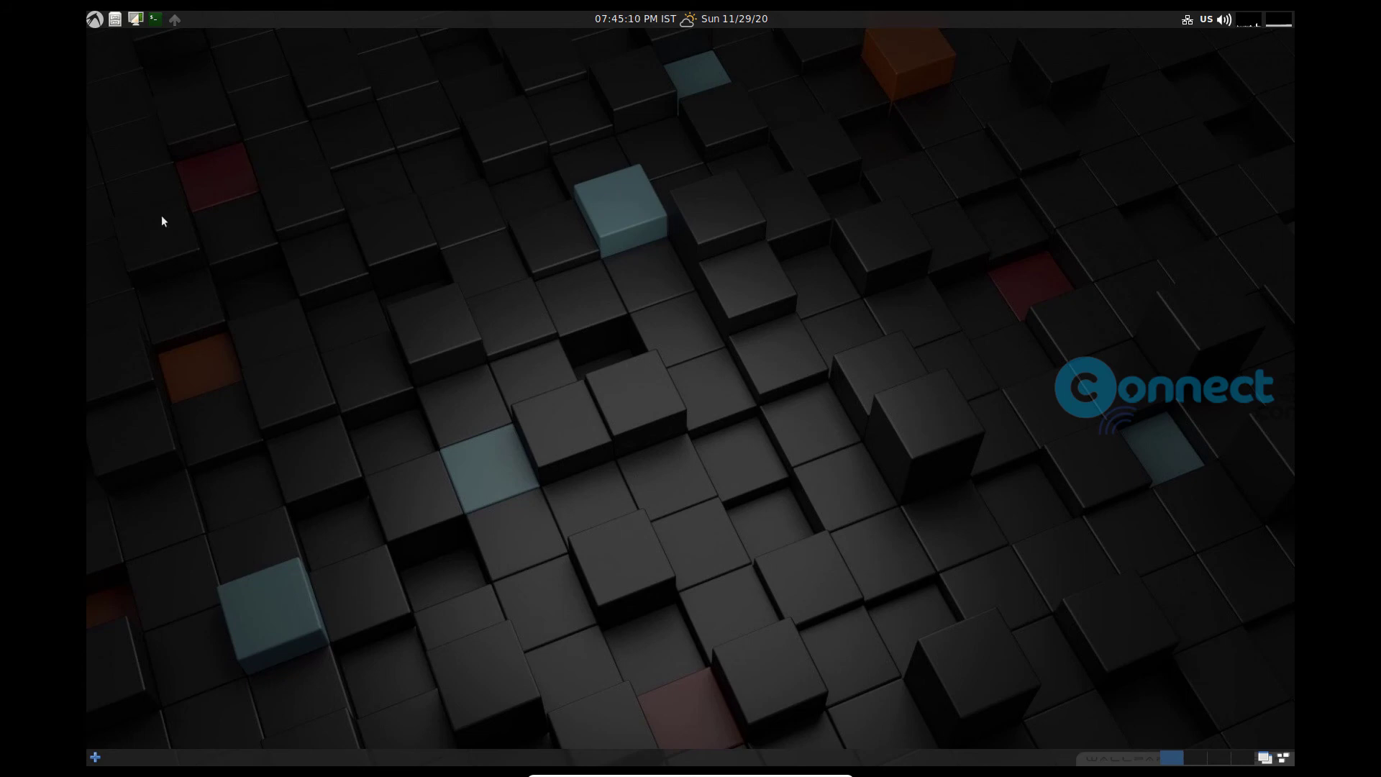
left_click(95, 20)
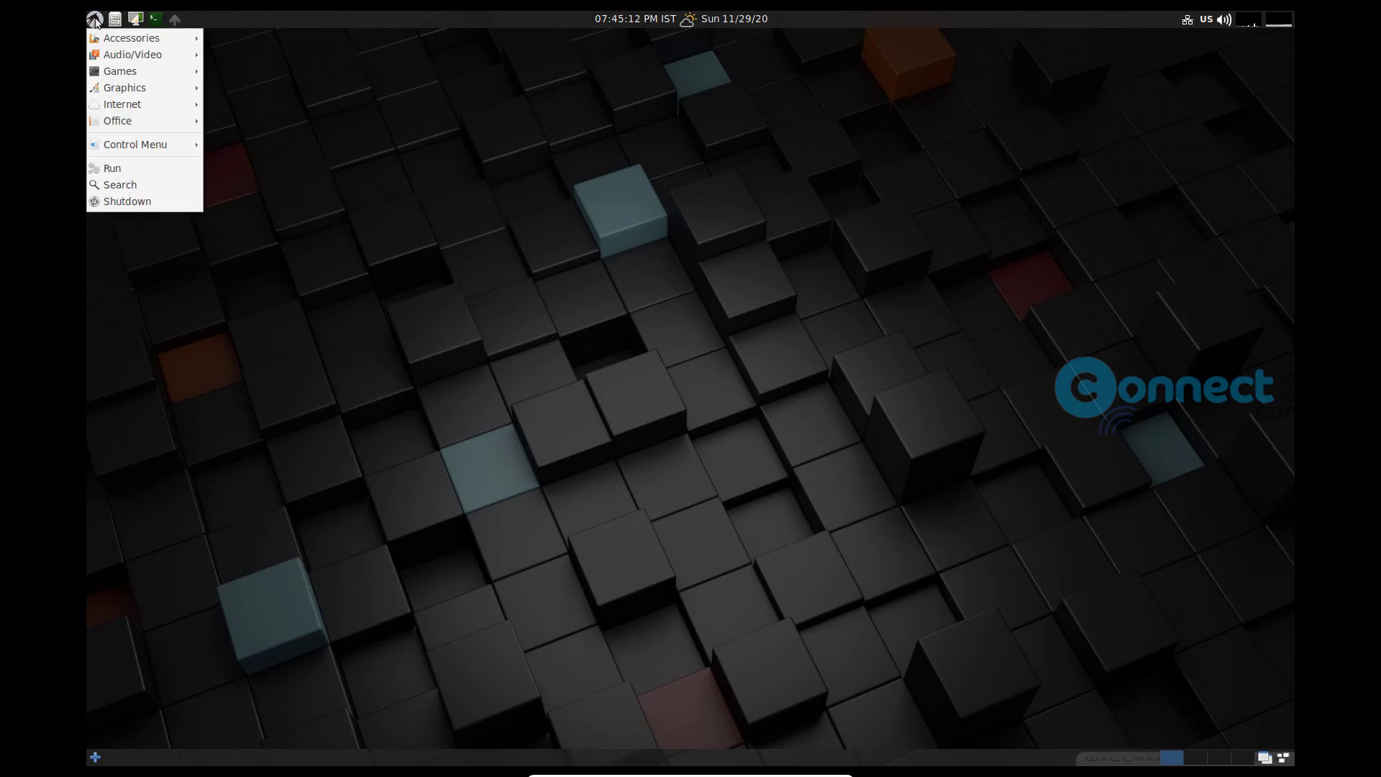
mouse_move(129, 38)
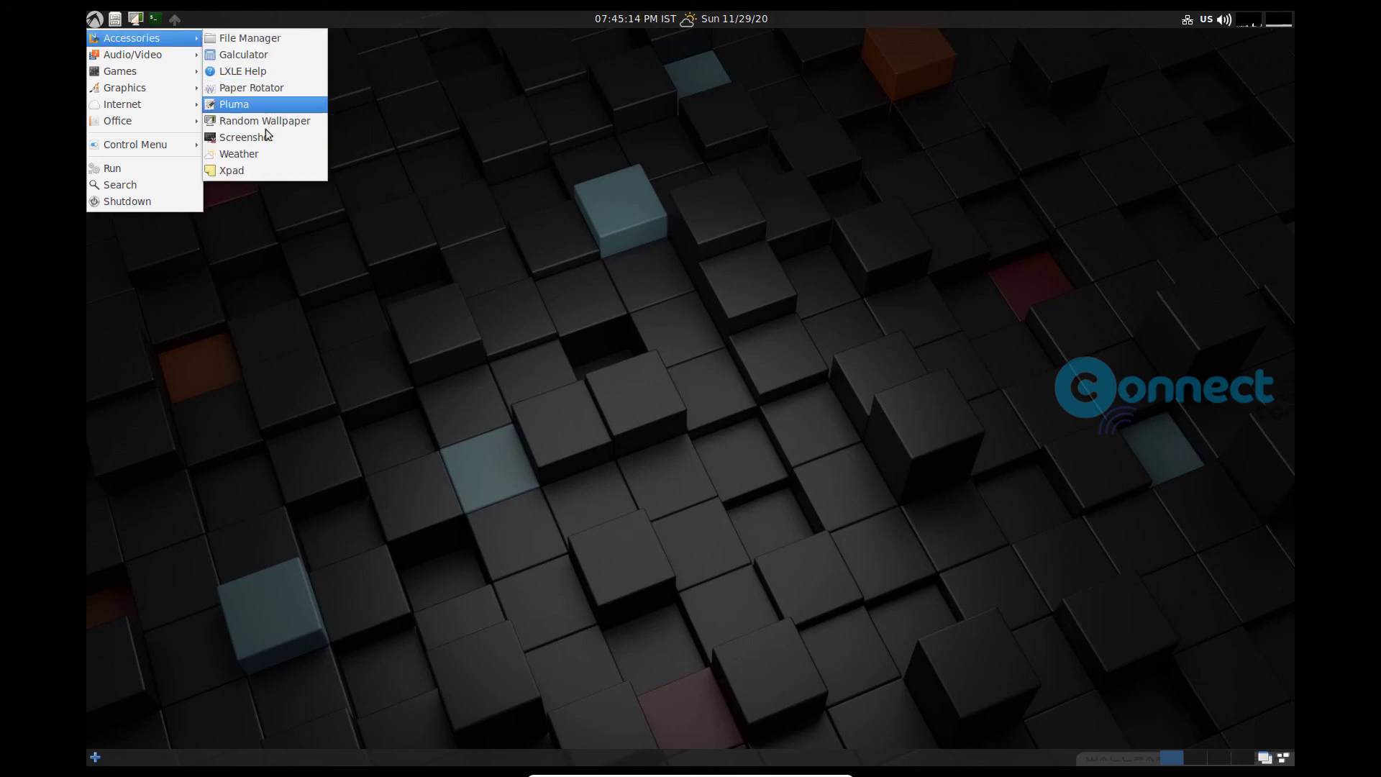
mouse_move(159, 56)
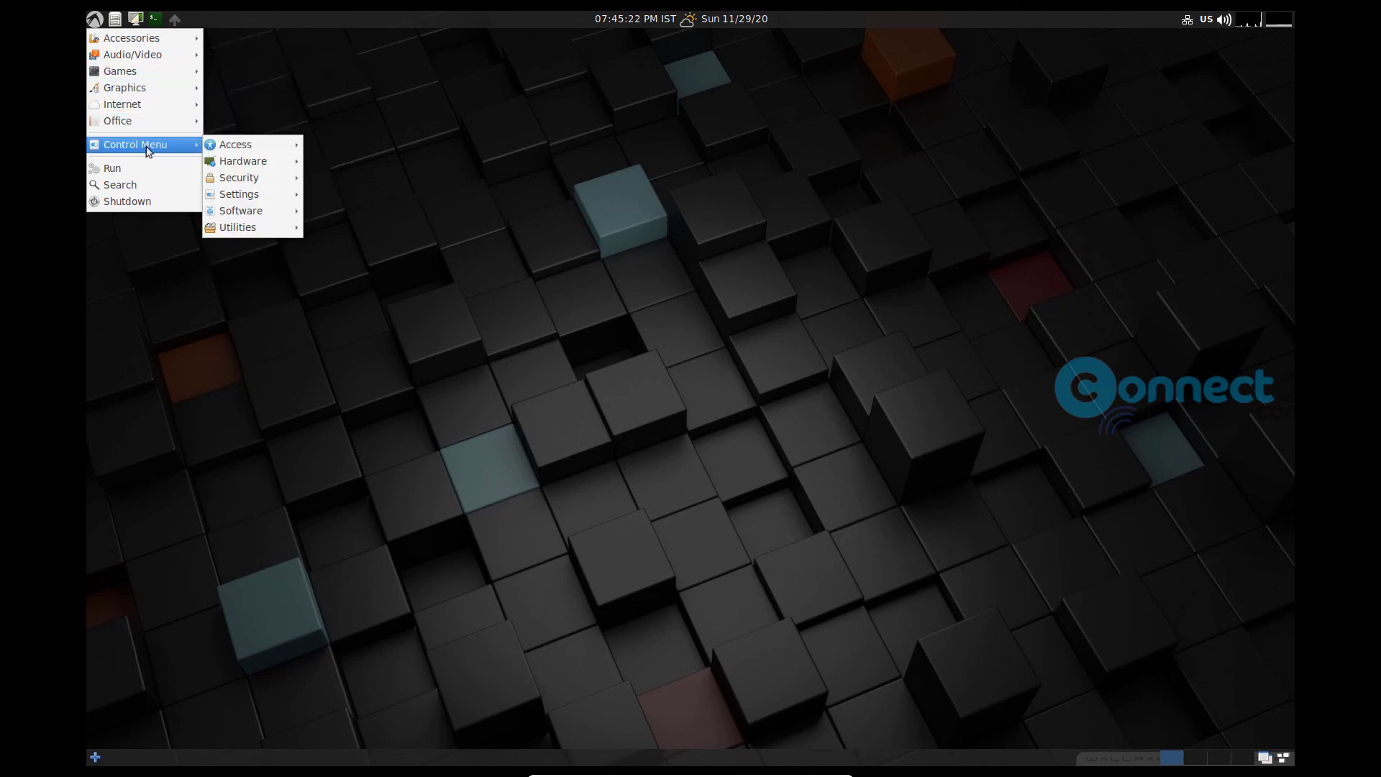
left_click(166, 246)
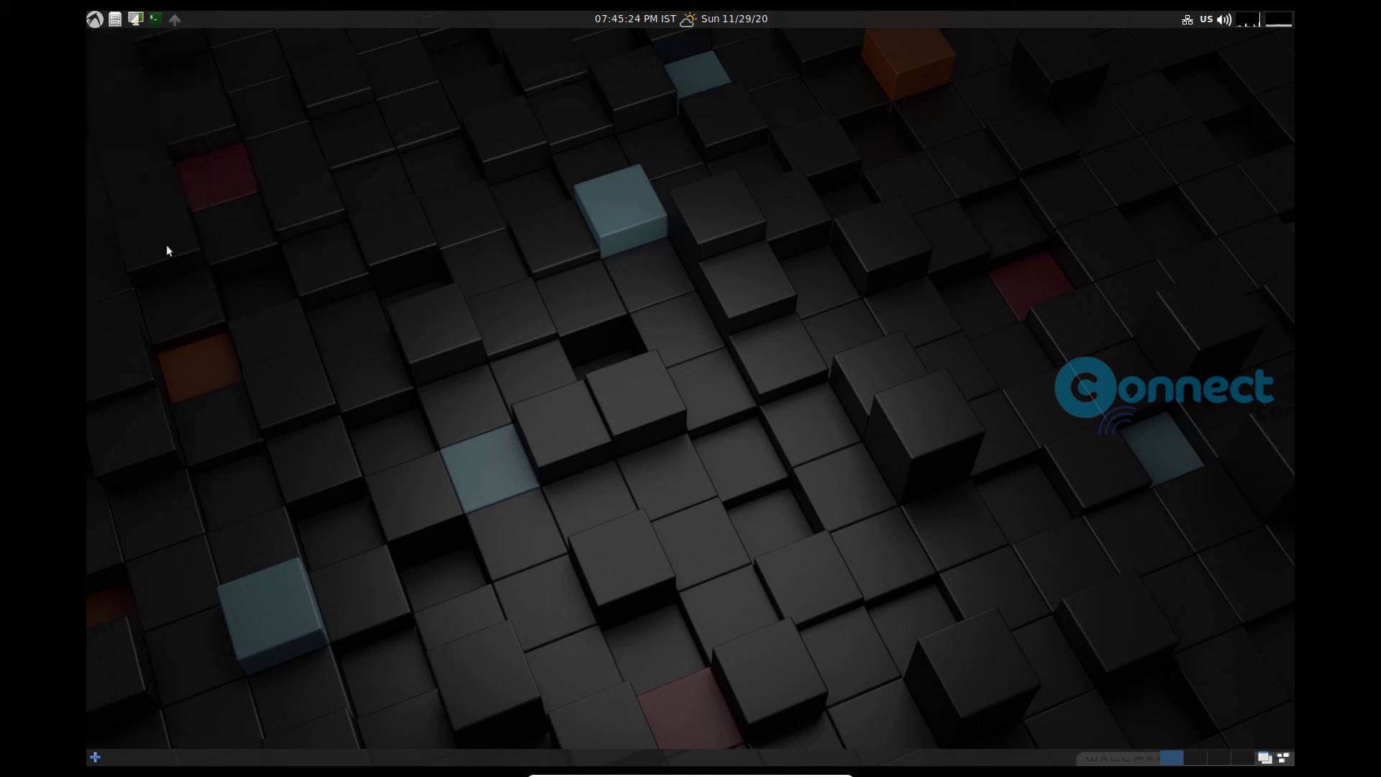